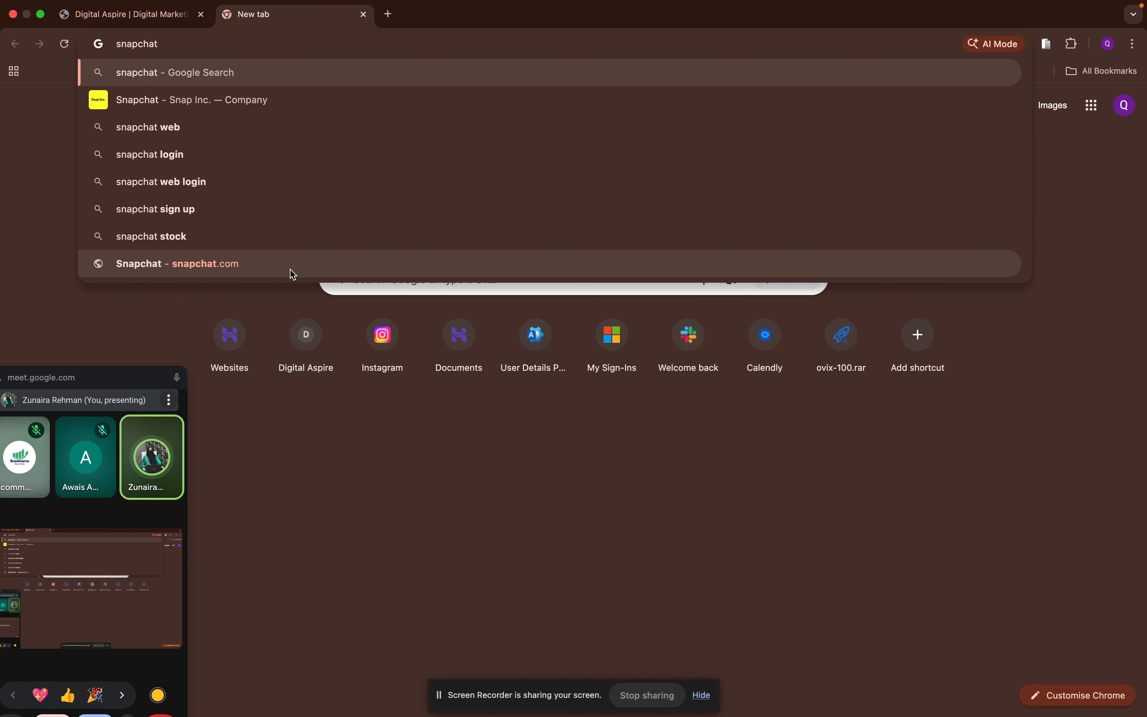
- Open the snapchat.com site and move the floating meeting window away from the login form
{"action": "left_click", "coordinate": [285, 258]}
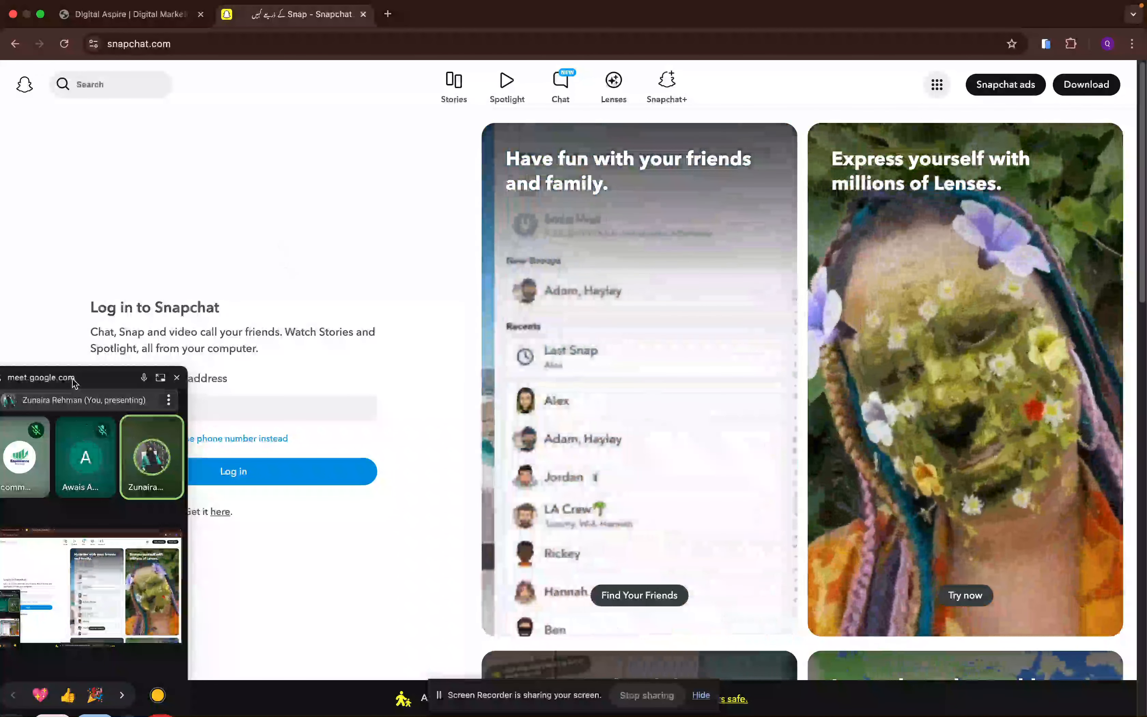
{"action": "left_click_drag", "start_coordinate": [74, 380], "coordinate": [995, 222]}
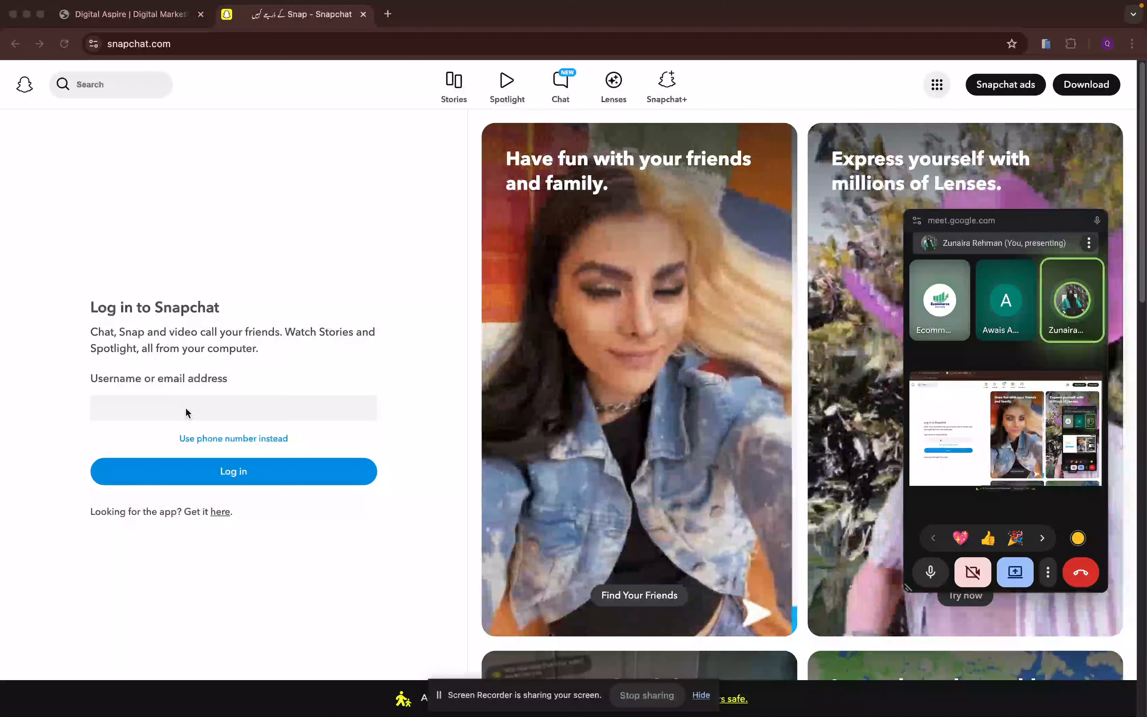
- Search the web for "snapchat ads manager" in a new tab and open the Snapchat Ads business site
{"action": "left_click", "coordinate": [389, 14]}
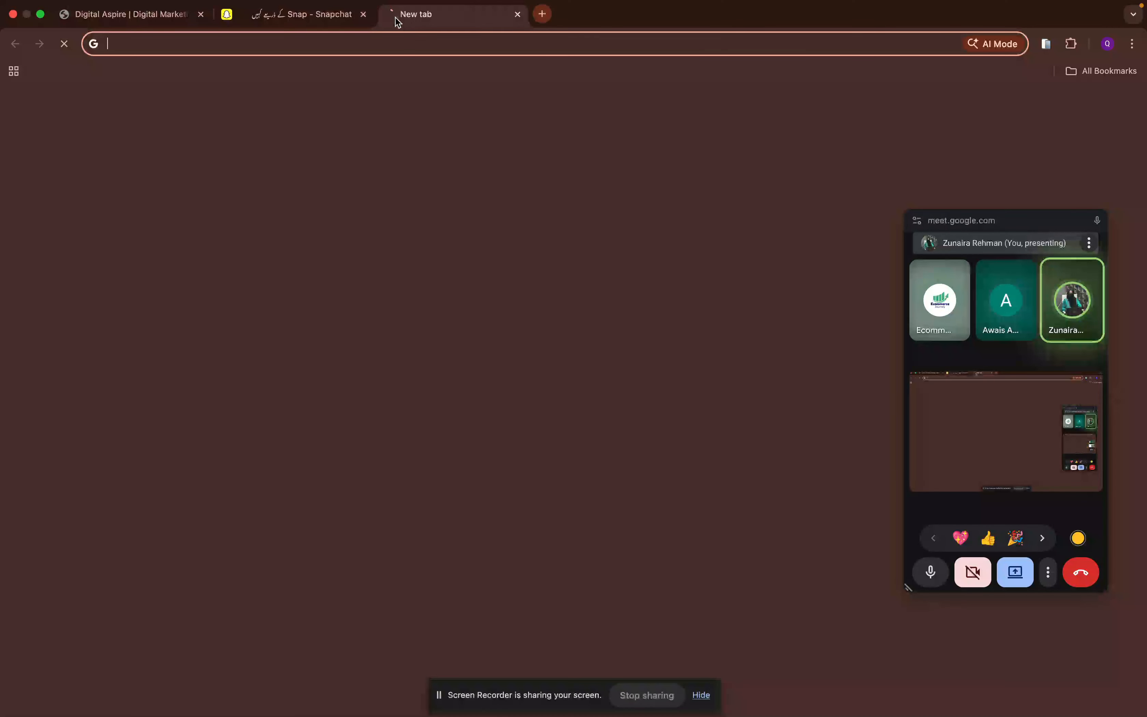
{"action": "type", "text": "sn"}
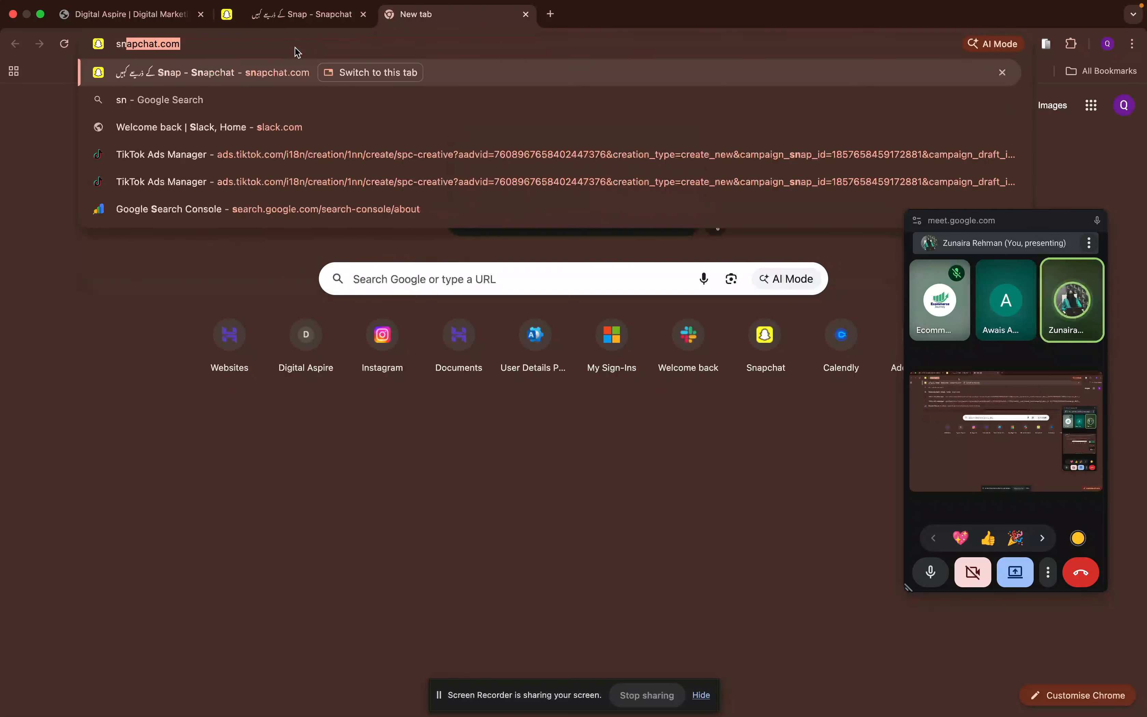
{"action": "type", "text": "apchat "}
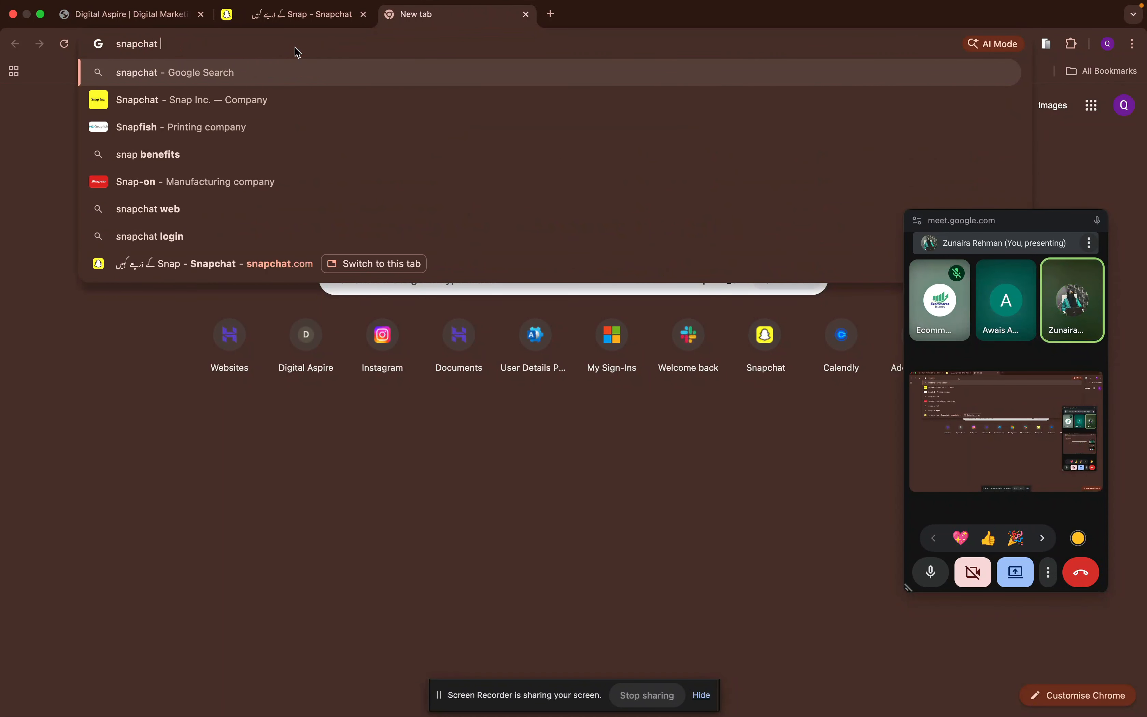
{"action": "type", "text": "ads ma"}
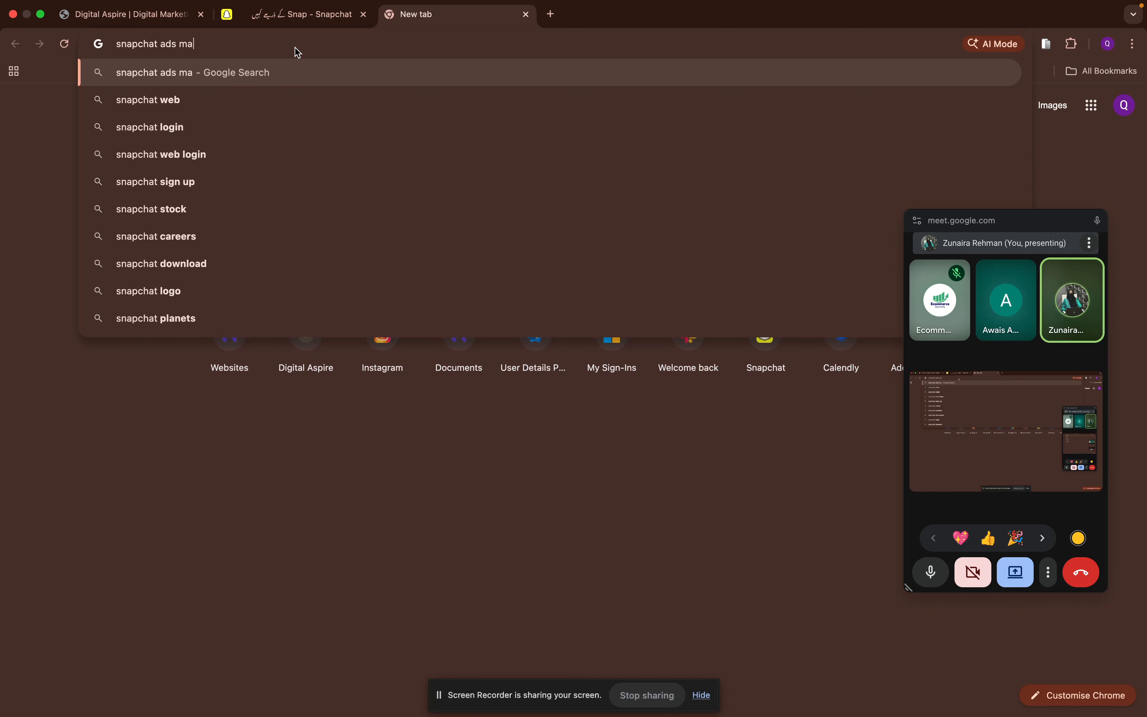
{"action": "type", "text": "nager"}
{"action": "key", "text": "Return"}
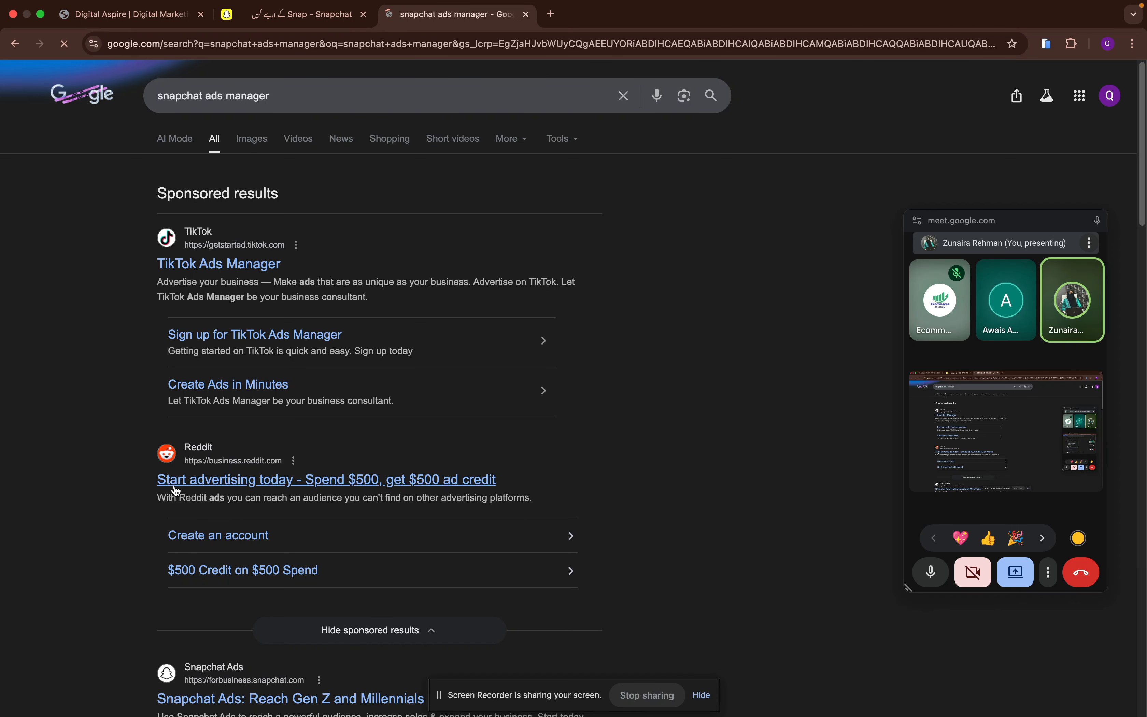
{"action": "scroll", "coordinate": [174, 481], "scroll_direction": "down", "scroll_amount": 5}
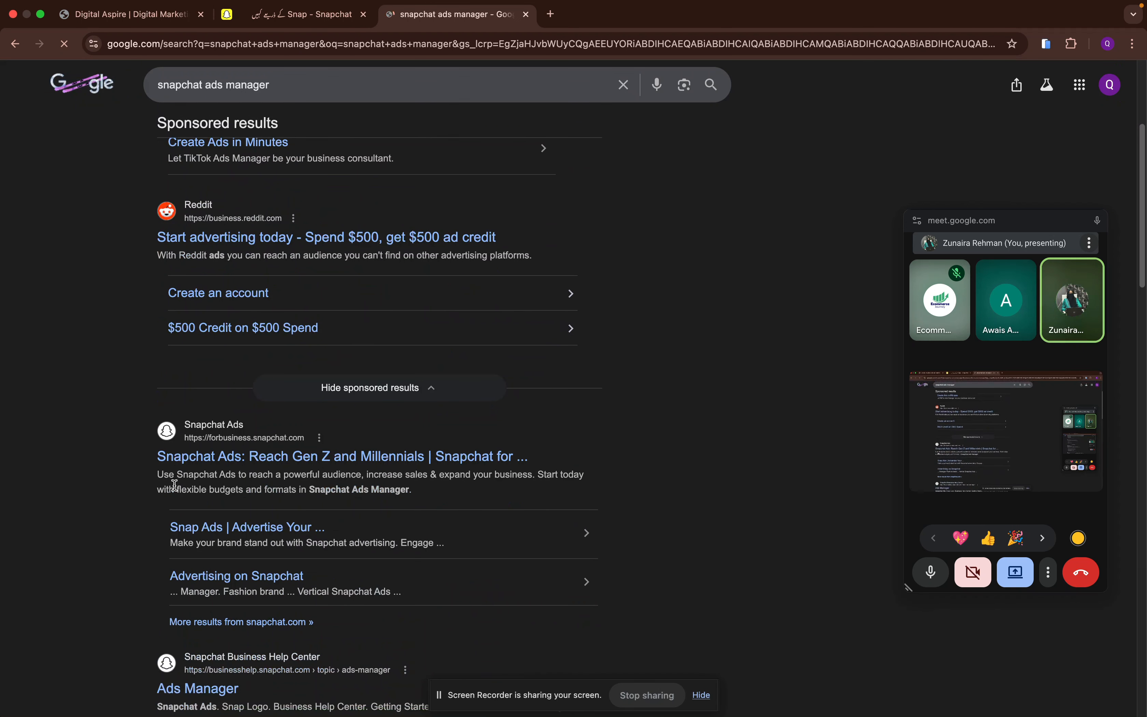
{"action": "left_click", "coordinate": [256, 455]}
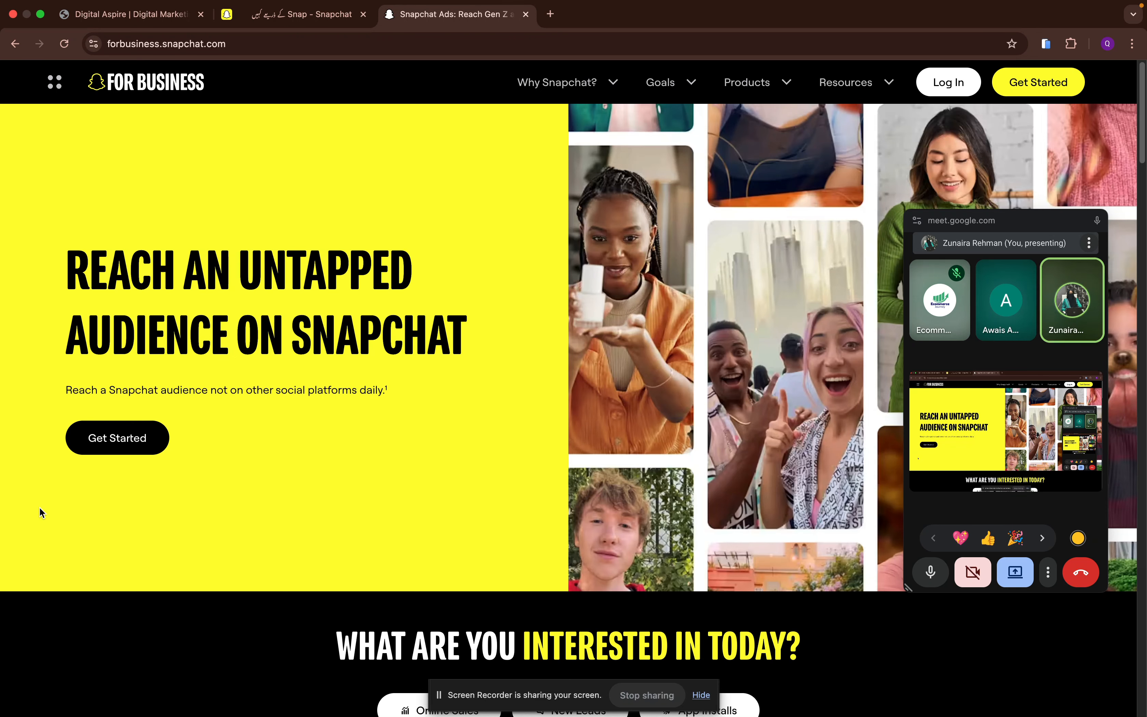
- Start the Snapchat for Business sign-up and authorise it with the existing Google account
{"action": "left_click", "coordinate": [1011, 89]}
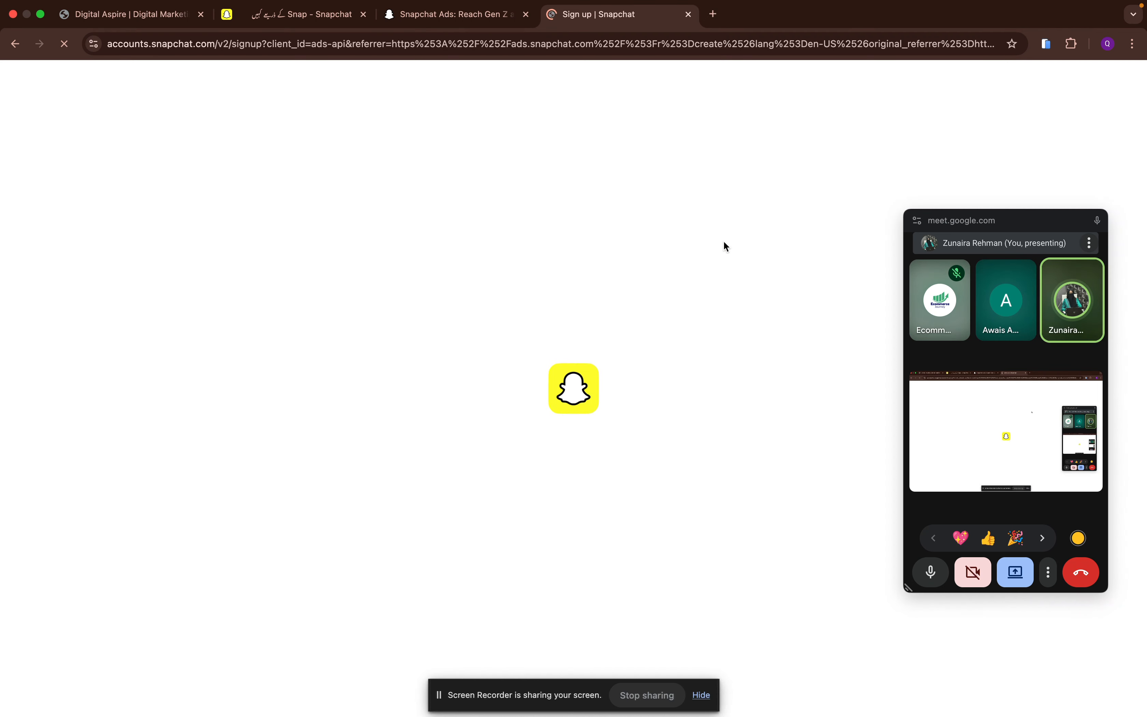
{"action": "left_click_drag", "start_coordinate": [962, 232], "coordinate": [995, 373]}
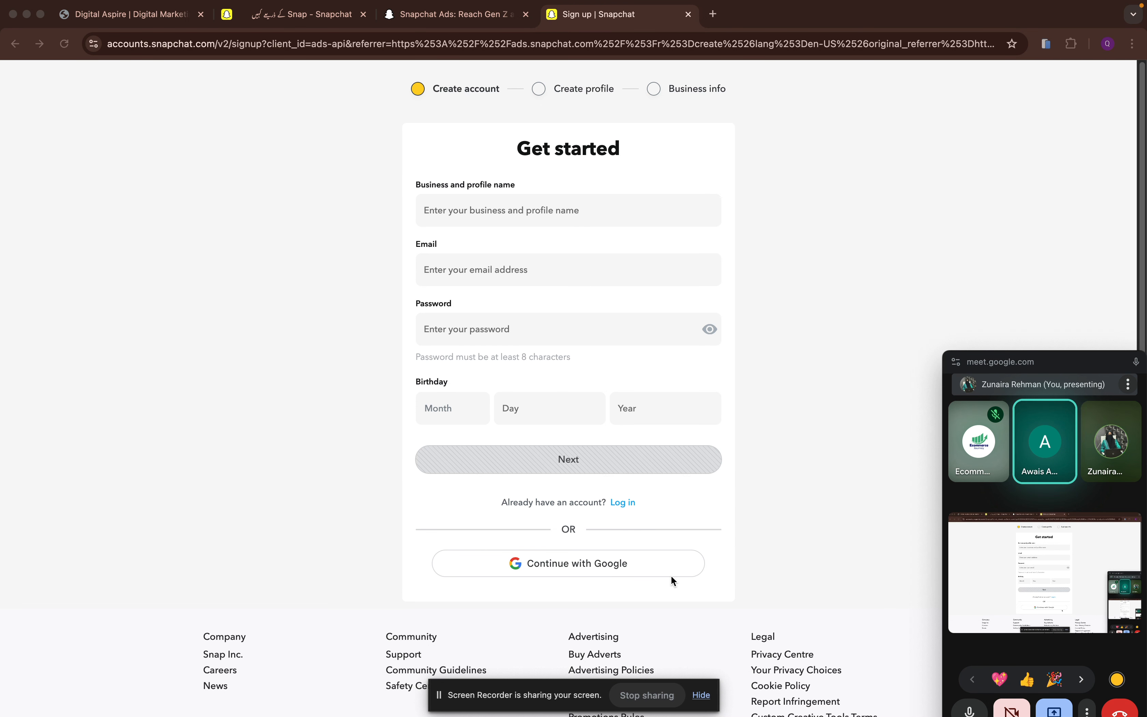
{"action": "left_click", "coordinate": [662, 570]}
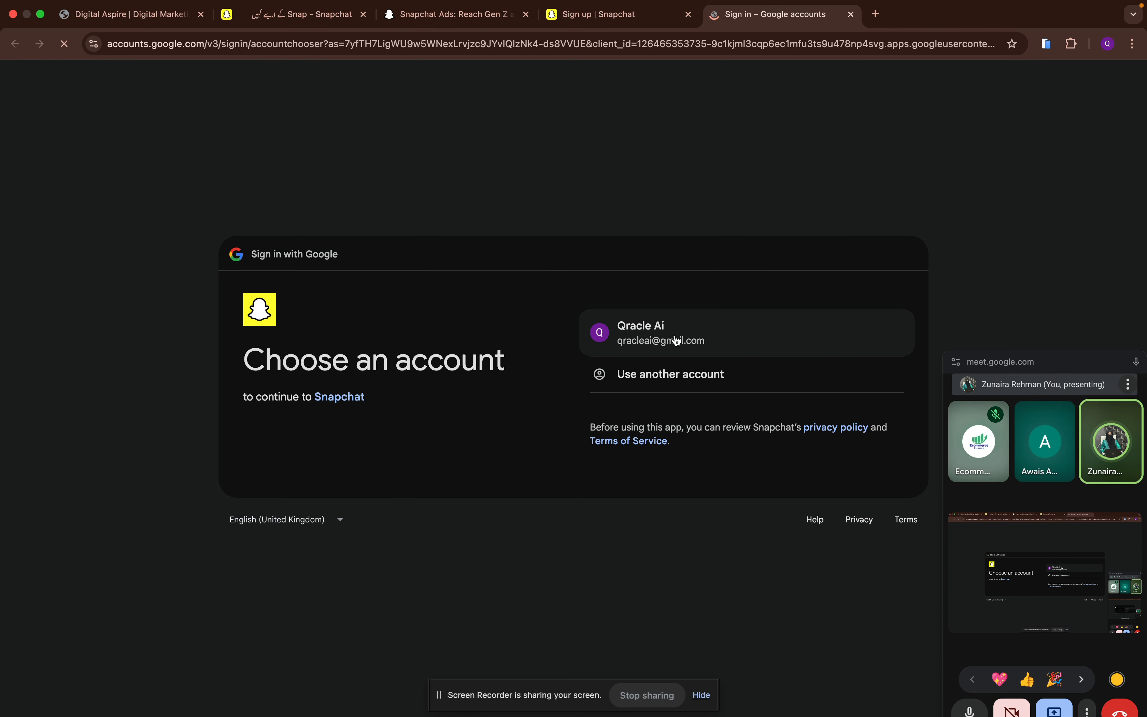
{"action": "left_click", "coordinate": [677, 340]}
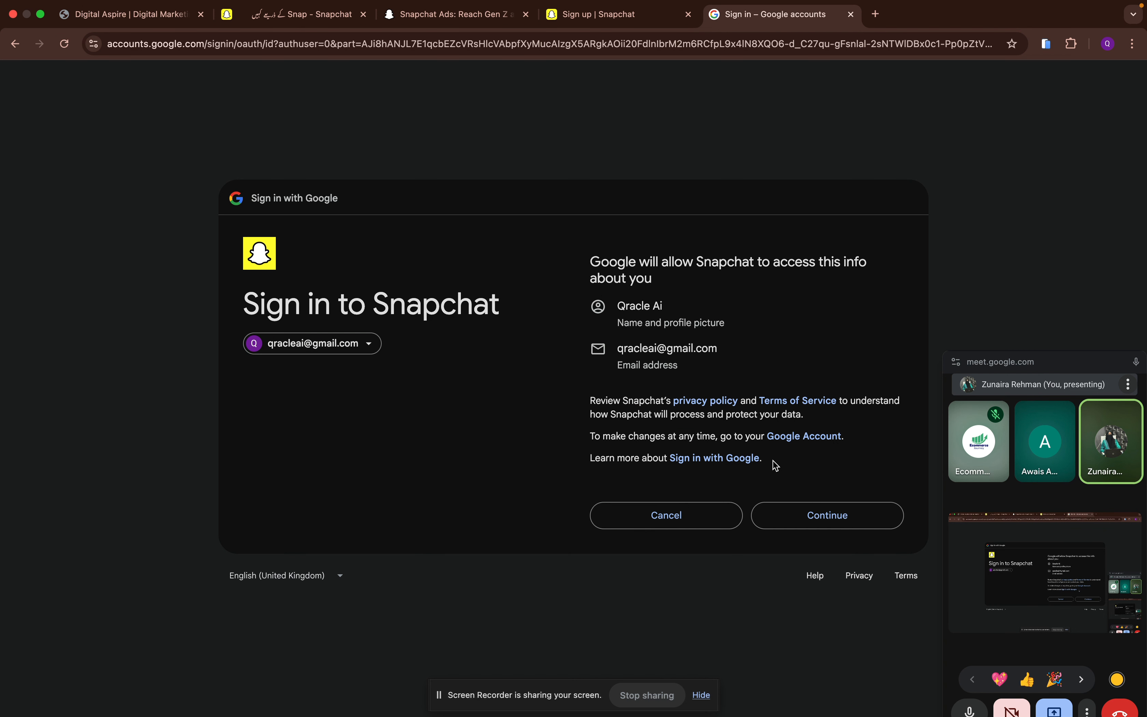
{"action": "left_click", "coordinate": [827, 524]}
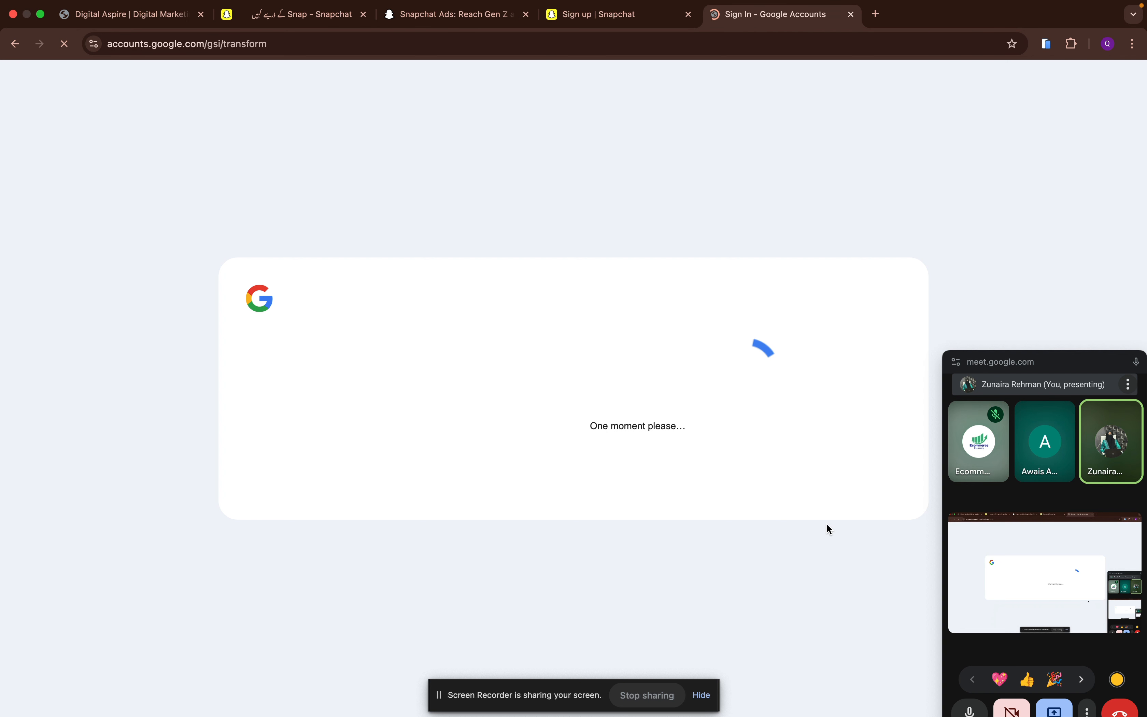
- Enter Qracle AI as the business and profile name and fill the password field with the suggested strong password
{"action": "left_click", "coordinate": [515, 220]}
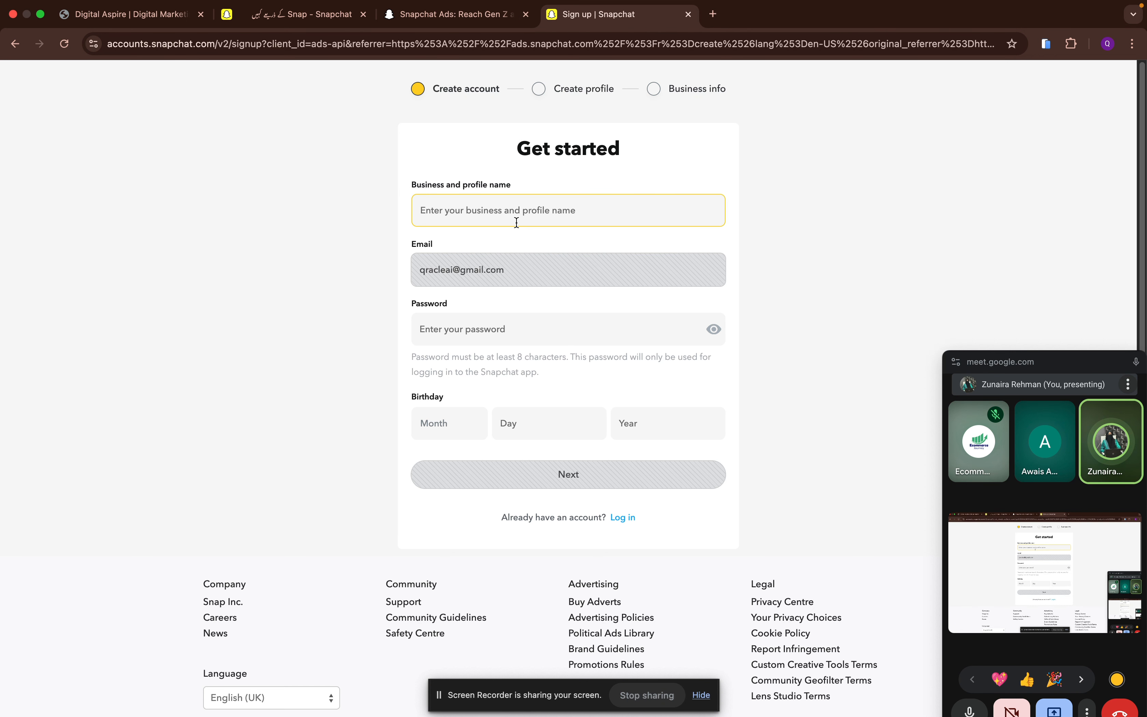
{"action": "type", "text": "Qracle"}
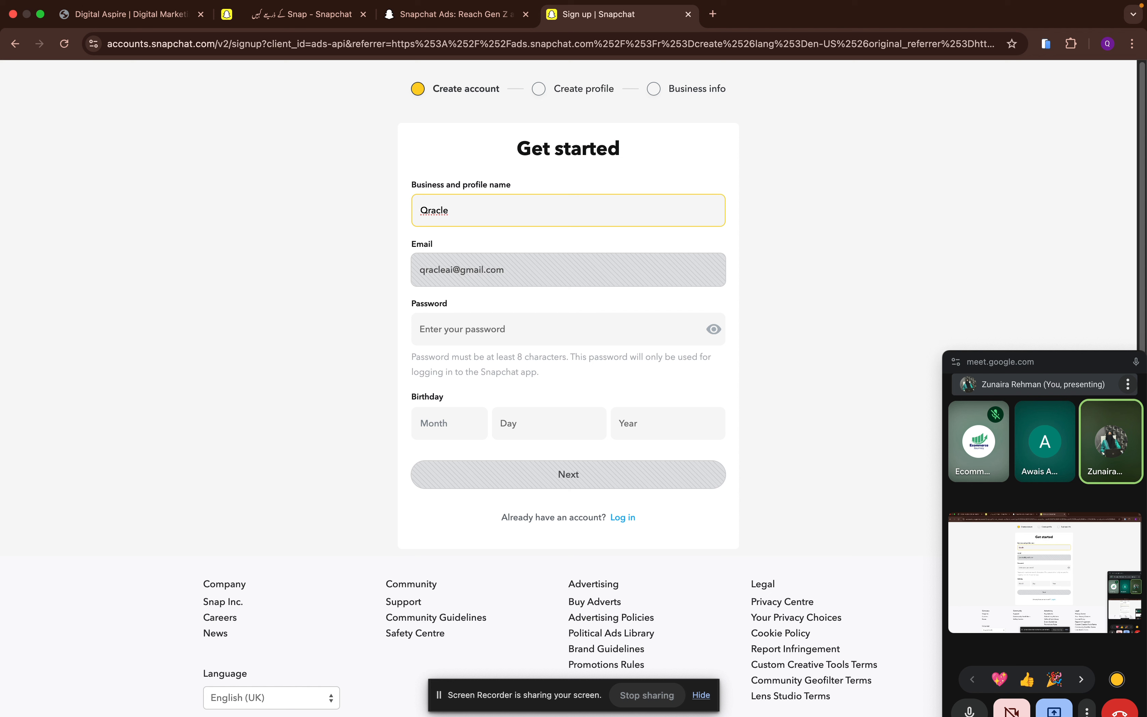
{"action": "type", "text": " AI"}
{"action": "left_click", "coordinate": [512, 329]}
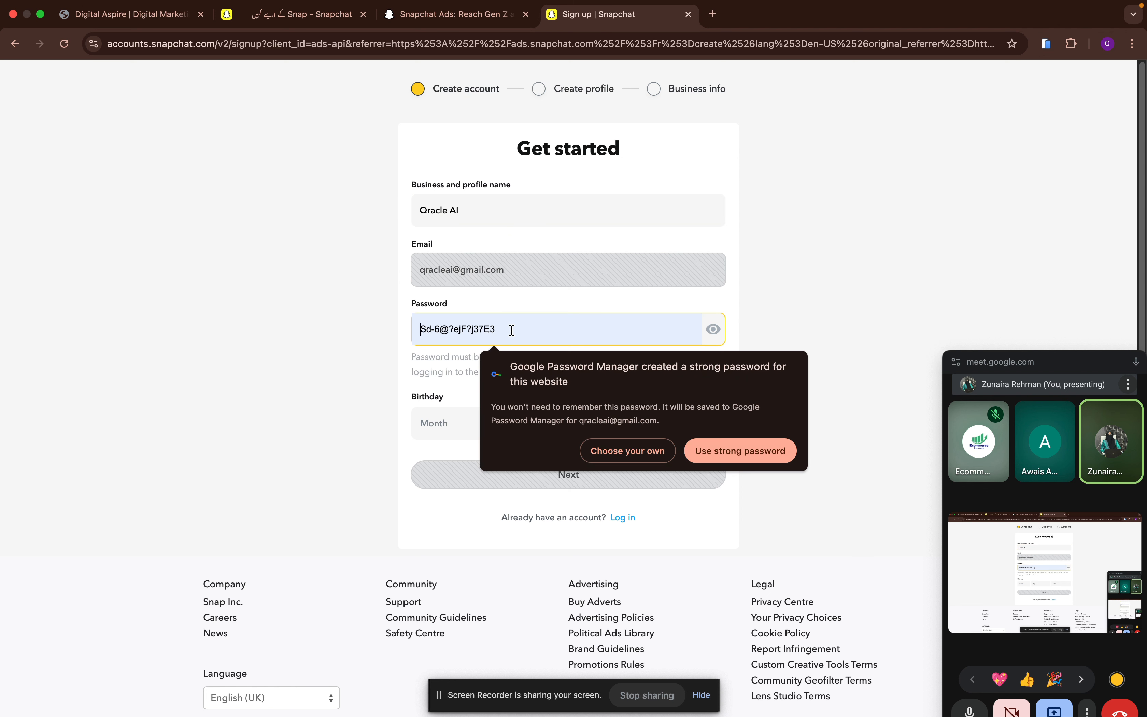
{"action": "left_click", "coordinate": [718, 453]}
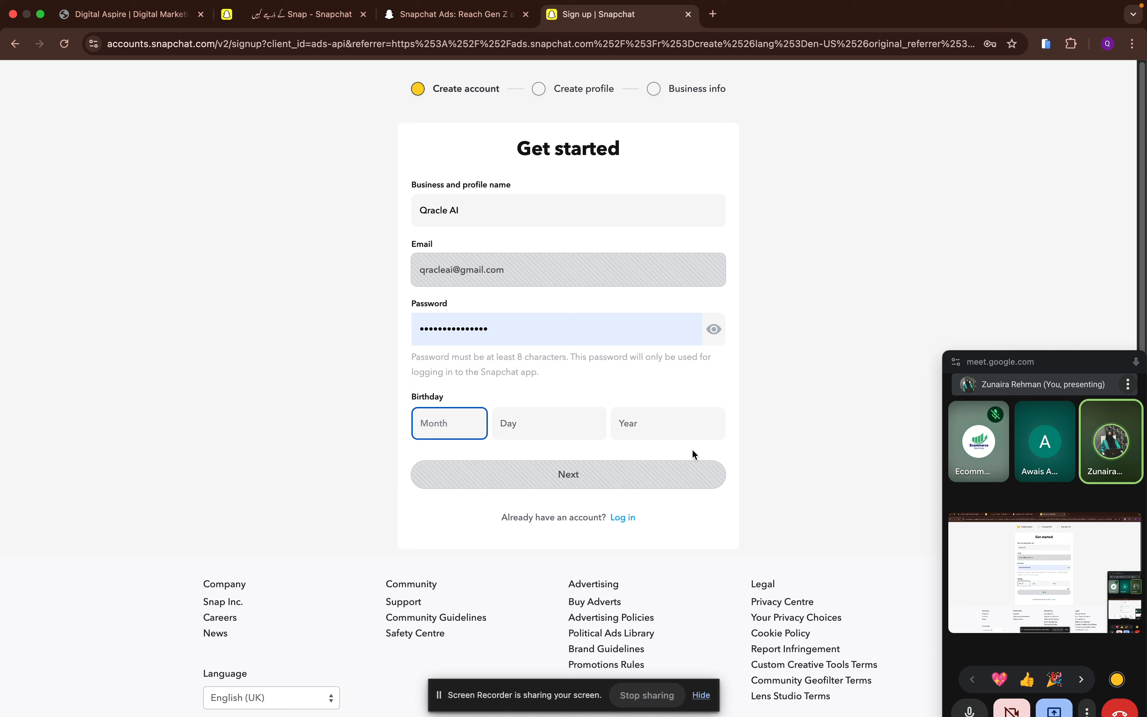
- Fill in the birthday month, day and year and submit the account details
{"action": "left_click", "coordinate": [431, 423]}
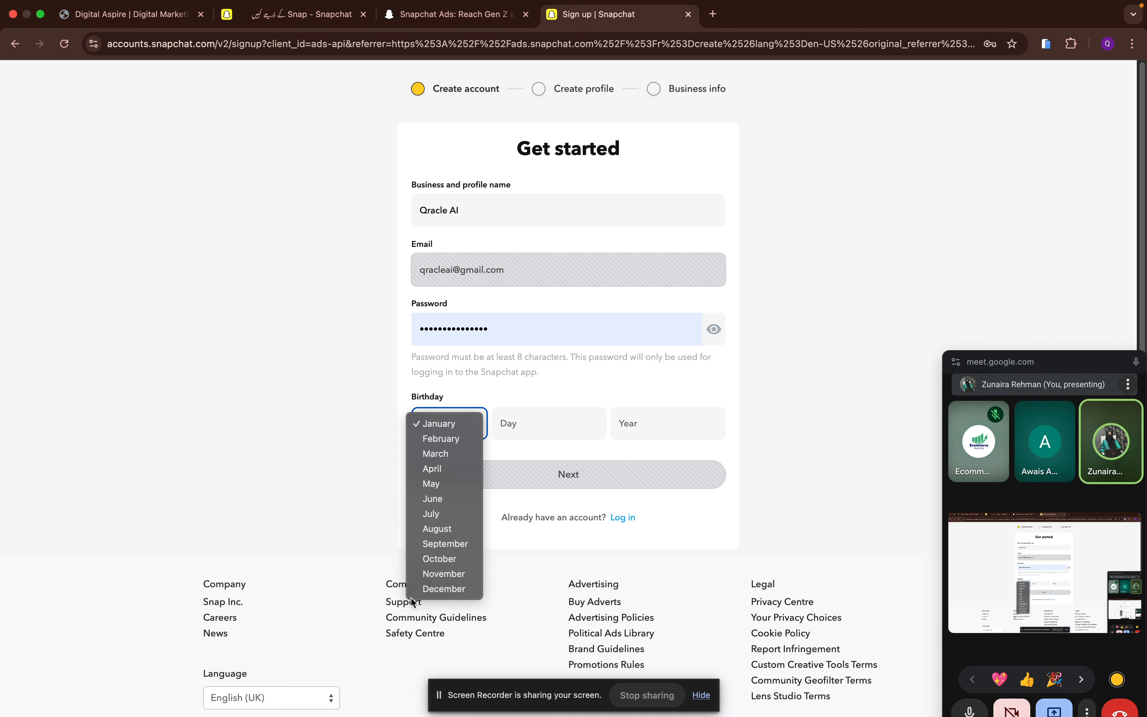
{"action": "left_click", "coordinate": [461, 560]}
{"action": "left_click", "coordinate": [526, 421]}
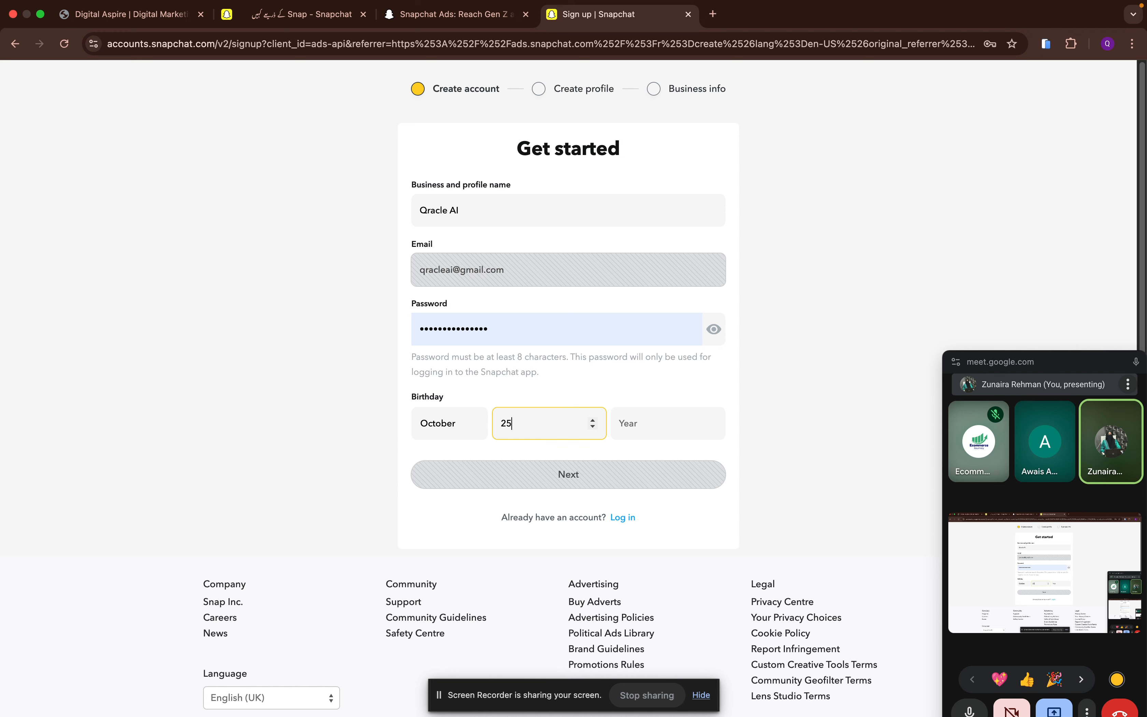
{"action": "left_click", "coordinate": [660, 423]}
{"action": "type", "text": "1"}
{"action": "key", "text": "BackSpace"}
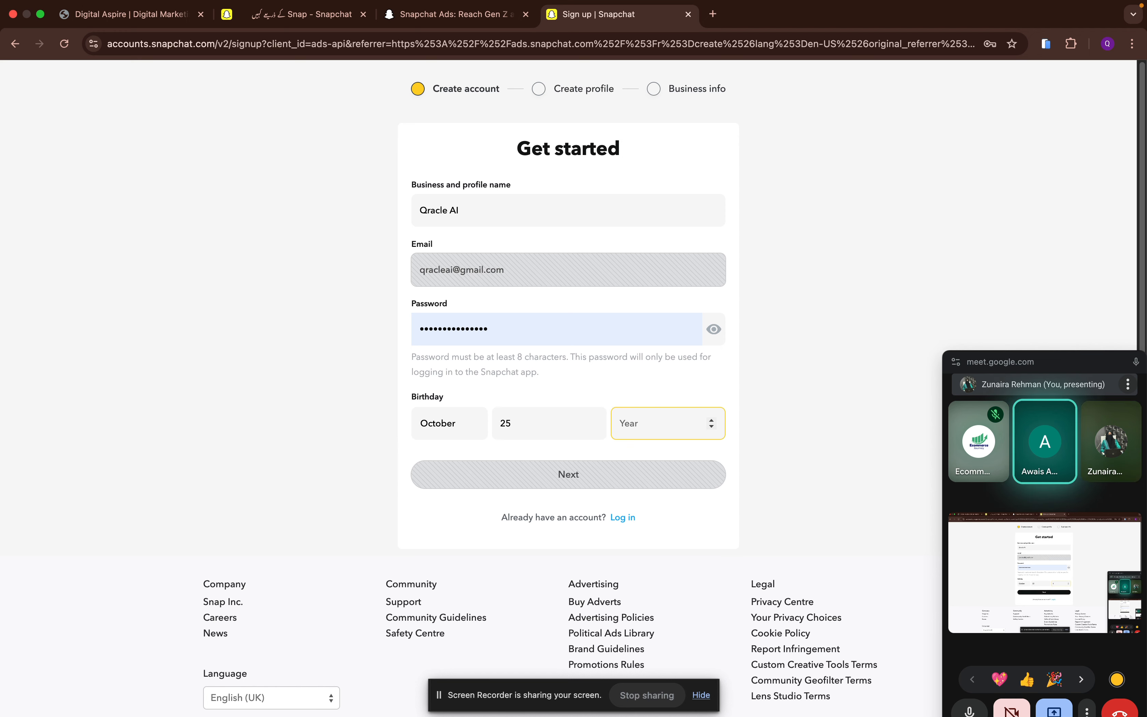
{"action": "type", "text": "2001"}
{"action": "left_click", "coordinate": [678, 481]}
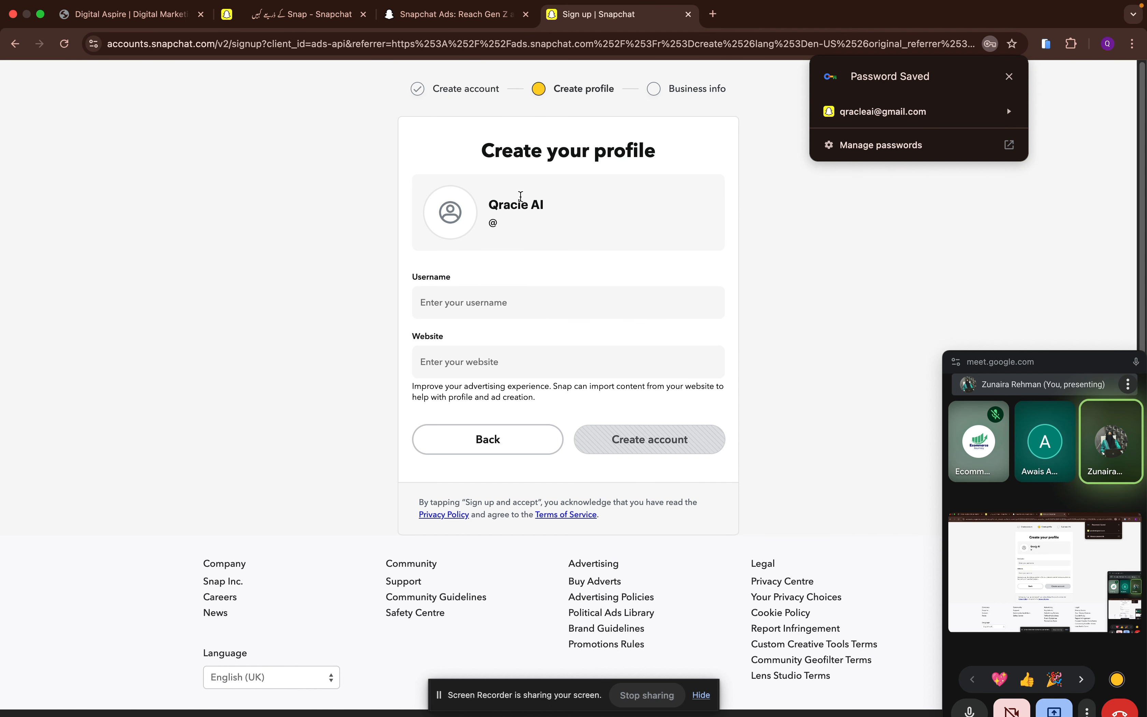
- Set the profile username to qracleai, leave the website empty and create the account
{"action": "left_click", "coordinate": [479, 302]}
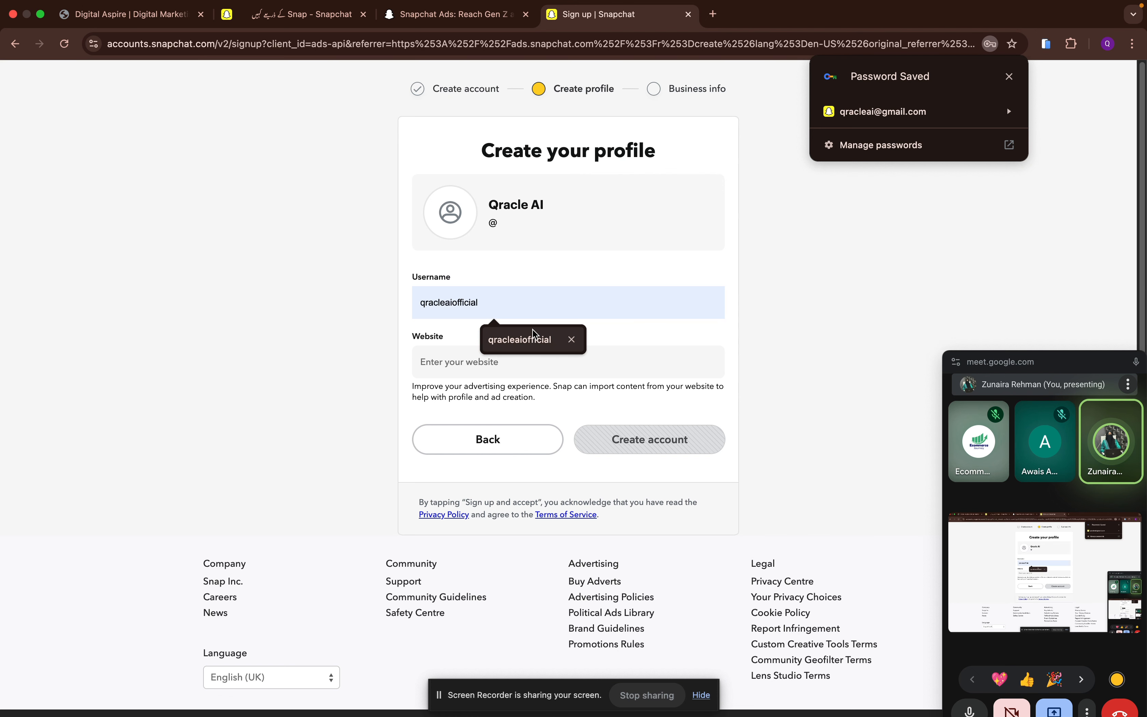
{"action": "left_click", "coordinate": [535, 333]}
{"action": "left_click", "coordinate": [523, 352]}
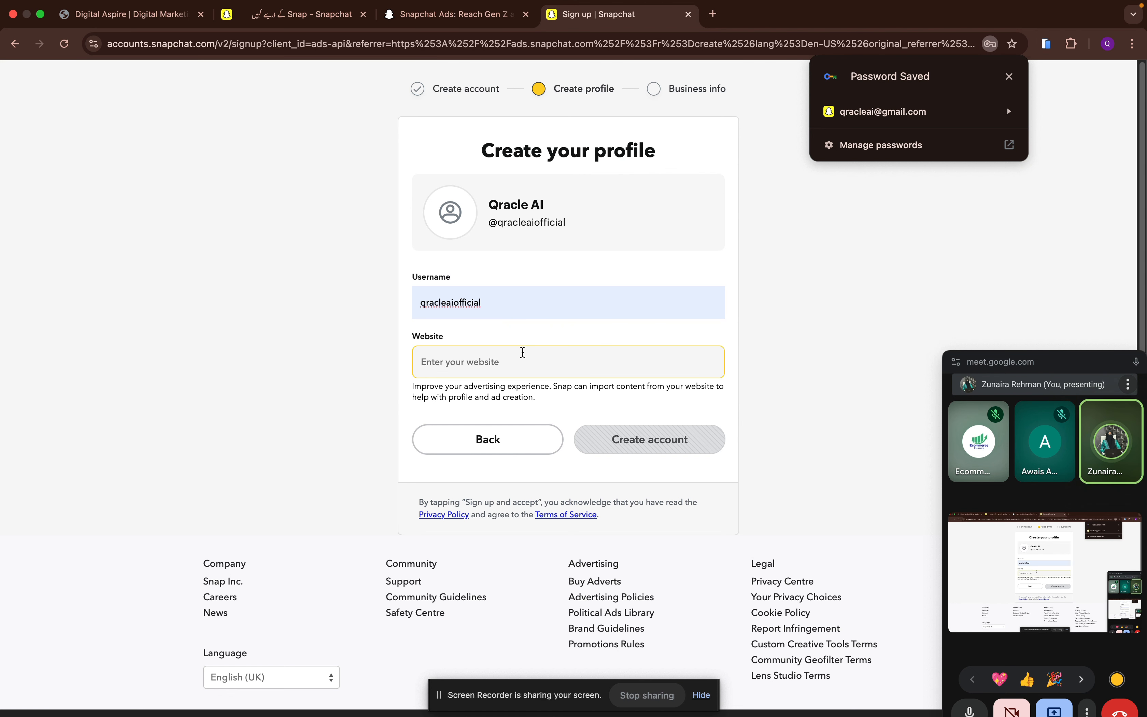
{"action": "left_click", "coordinate": [491, 303]}
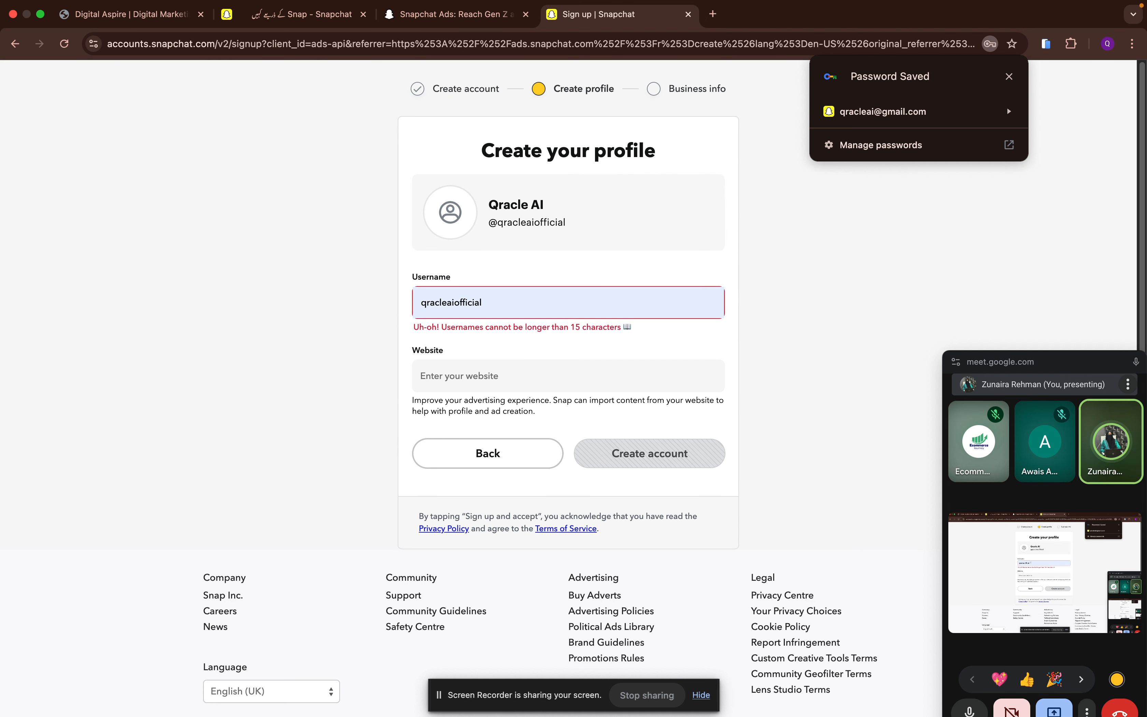
{"action": "key", "text": "BackSpace"}
{"action": "key", "text": "BackSpace"}
{"action": "key", "text": "BackSpace"}
{"action": "key", "text": "BackSpace"}
{"action": "key", "text": "BackSpace"}
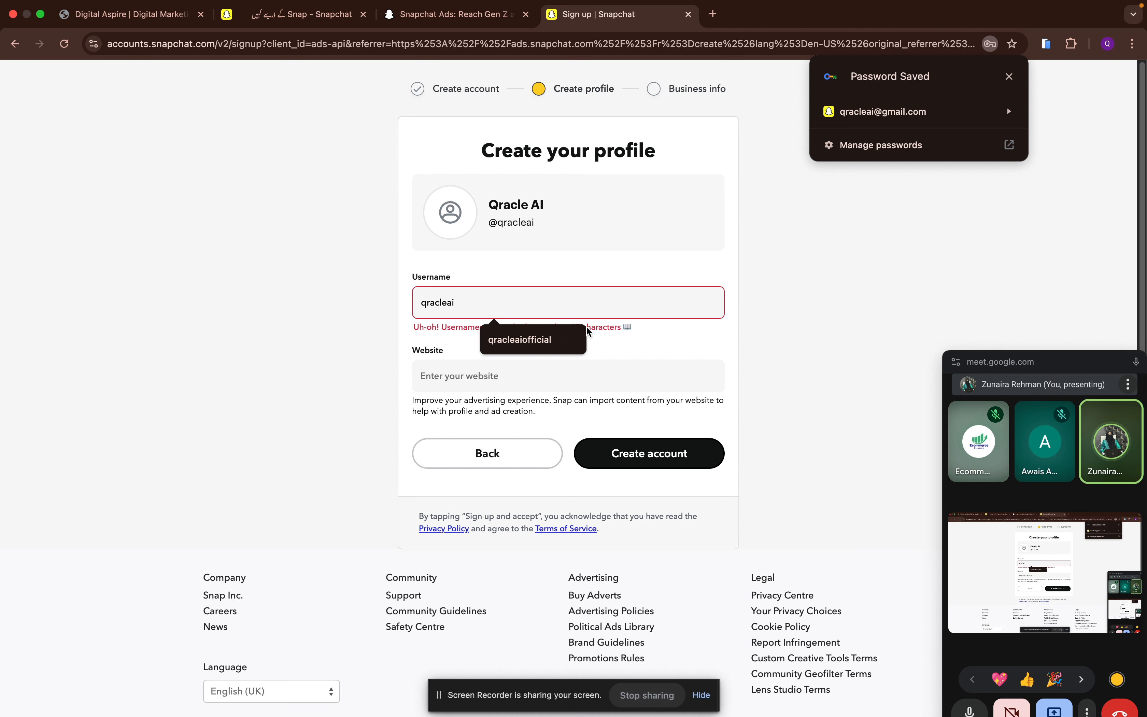
{"action": "left_click", "coordinate": [631, 449]}
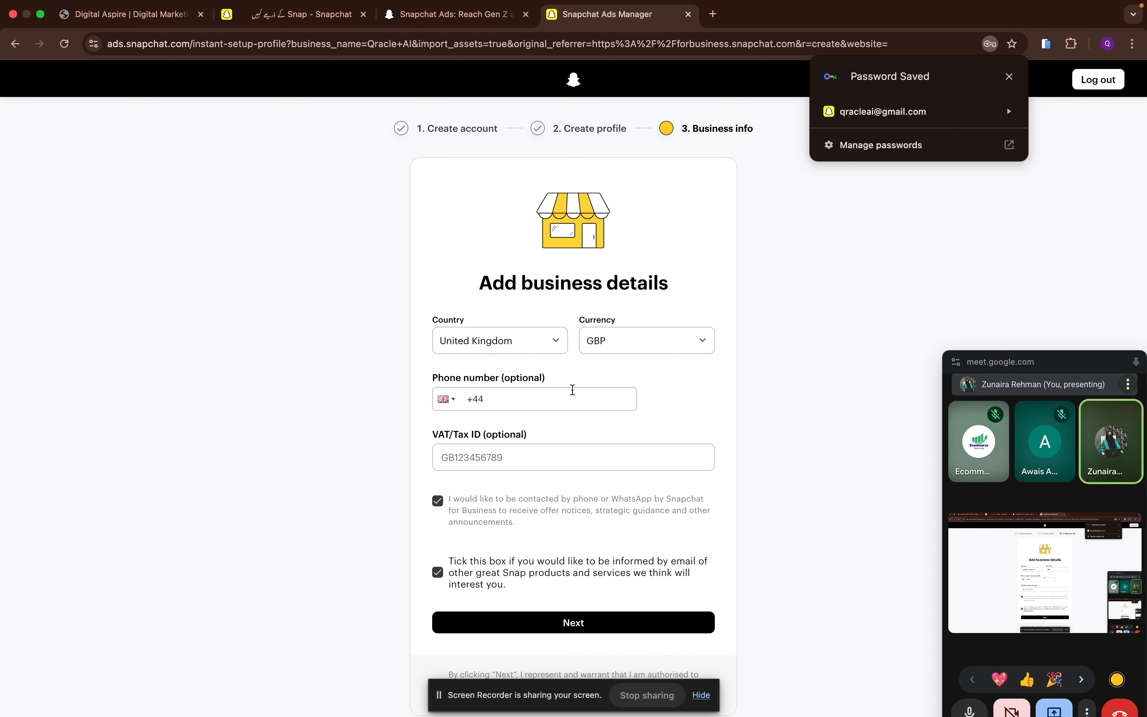
- Set the business country to Pakistan and look through the available currencies
{"action": "left_click", "coordinate": [482, 347]}
{"action": "scroll", "coordinate": [495, 470], "scroll_direction": "up", "scroll_amount": 10}
{"action": "scroll", "coordinate": [496, 470], "scroll_direction": "down", "scroll_amount": 3}
{"action": "left_click", "coordinate": [494, 470]}
{"action": "left_click", "coordinate": [605, 350]}
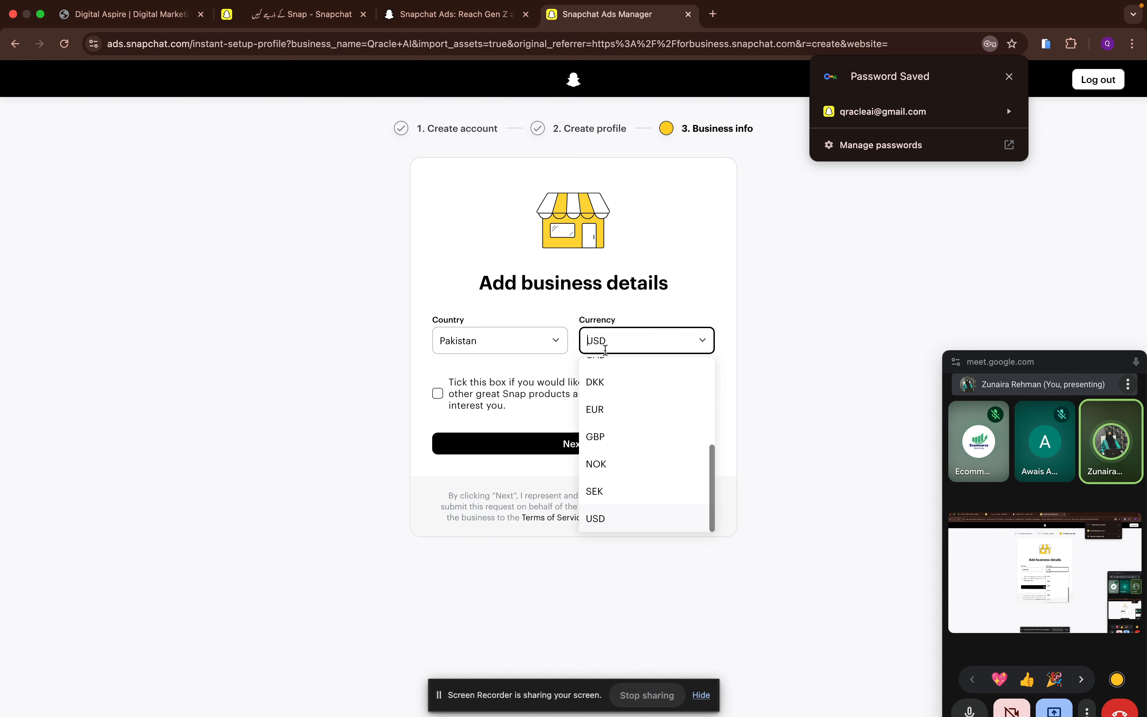
{"action": "scroll", "coordinate": [635, 467], "scroll_direction": "up", "scroll_amount": 2}
{"action": "scroll", "coordinate": [637, 470], "scroll_direction": "down", "scroll_amount": 2}
{"action": "scroll", "coordinate": [636, 471], "scroll_direction": "up", "scroll_amount": 2}
{"action": "scroll", "coordinate": [637, 471], "scroll_direction": "down", "scroll_amount": 2}
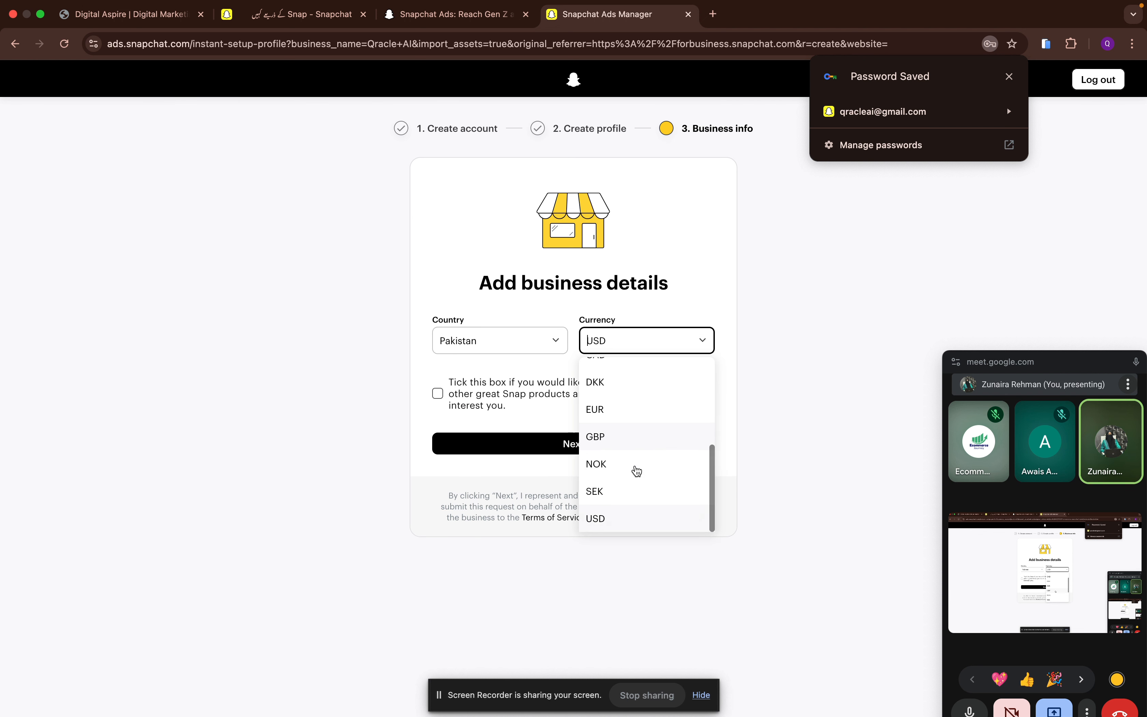
{"action": "scroll", "coordinate": [636, 470], "scroll_direction": "up", "scroll_amount": 2}
{"action": "scroll", "coordinate": [635, 472], "scroll_direction": "down", "scroll_amount": 1}
- Set the business country to United Kingdom
{"action": "left_click", "coordinate": [493, 326]}
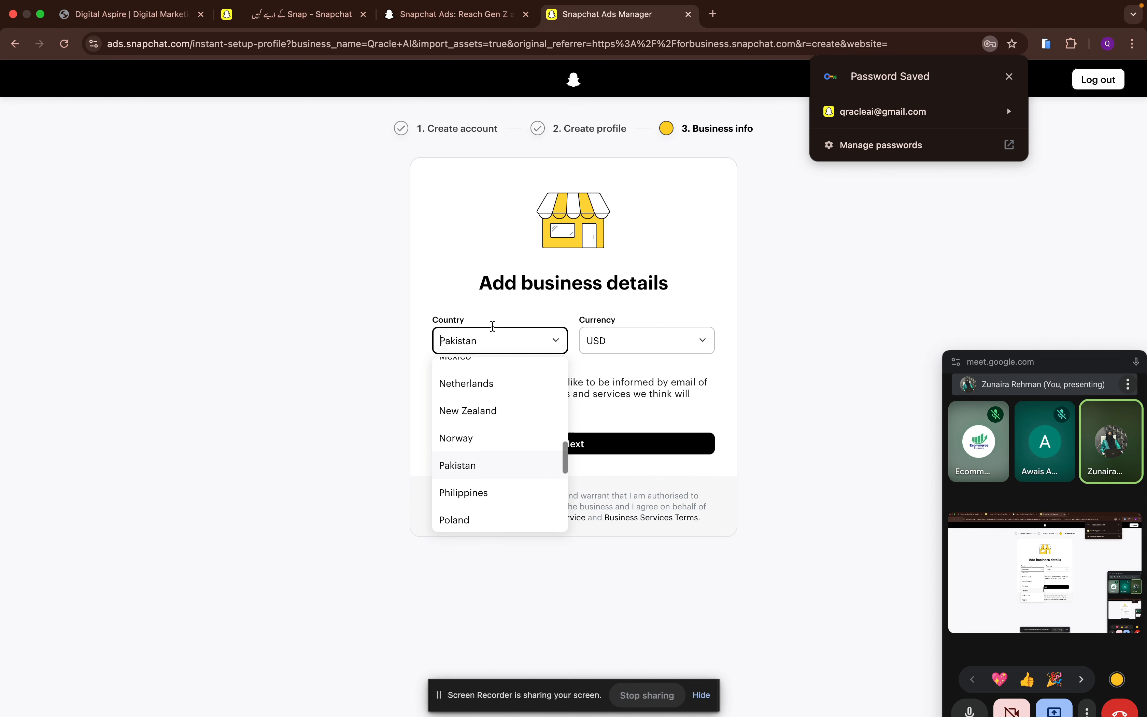
{"action": "type", "text": "uk"}
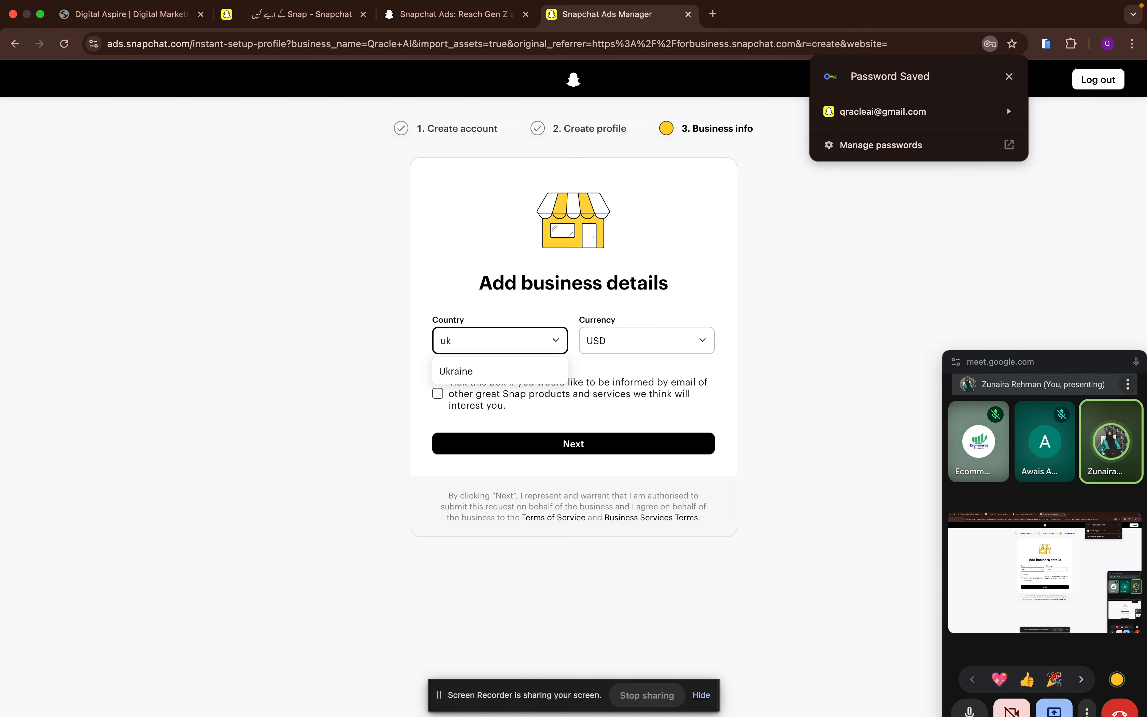
{"action": "key", "text": "BackSpace"}
{"action": "type", "text": "ni"}
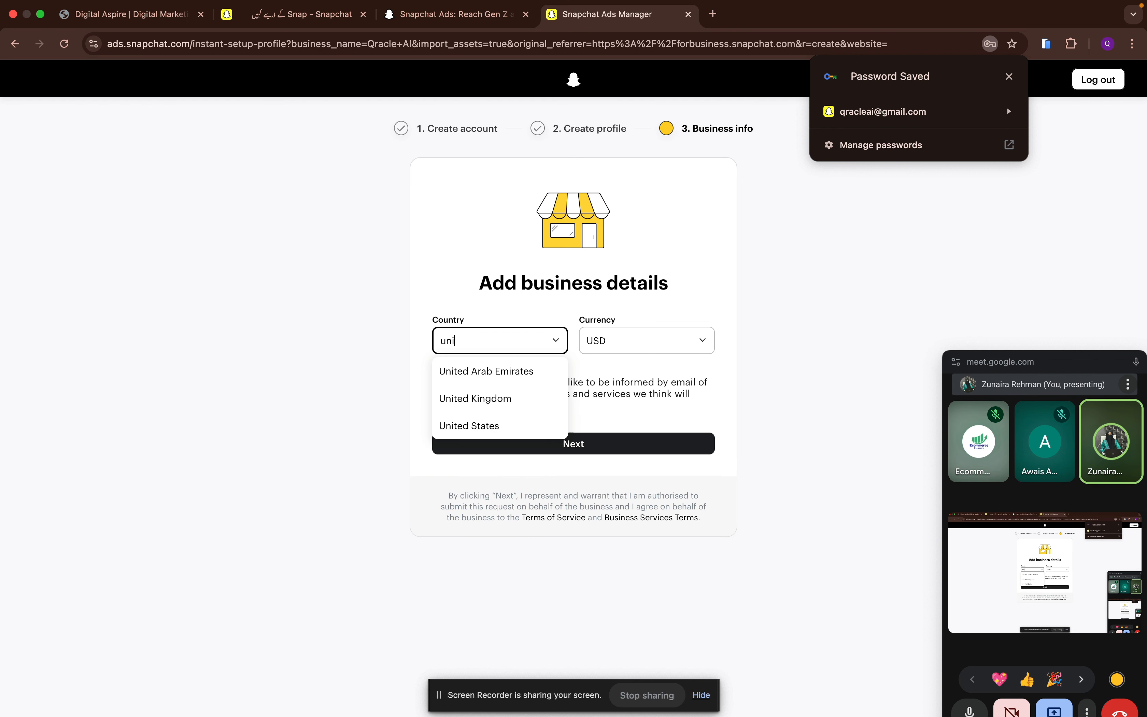
{"action": "left_click", "coordinate": [501, 403]}
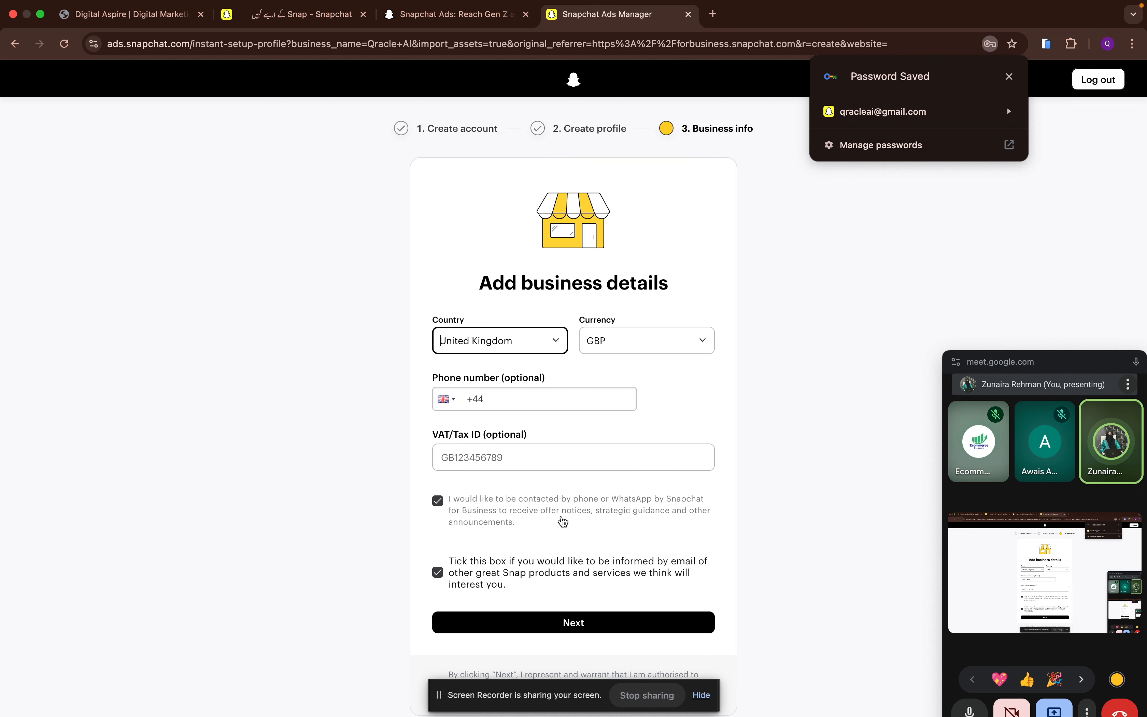
- Submit the business details and skip the free ad credit offer
{"action": "left_click", "coordinate": [535, 622]}
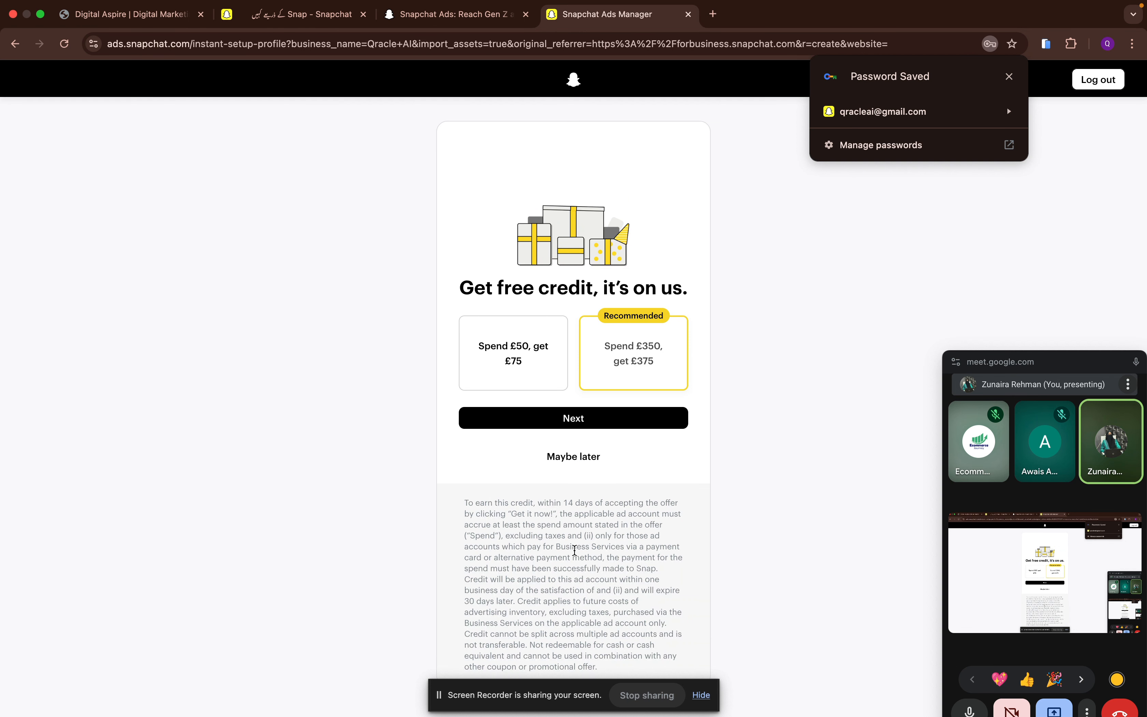
{"action": "left_click", "coordinate": [571, 458]}
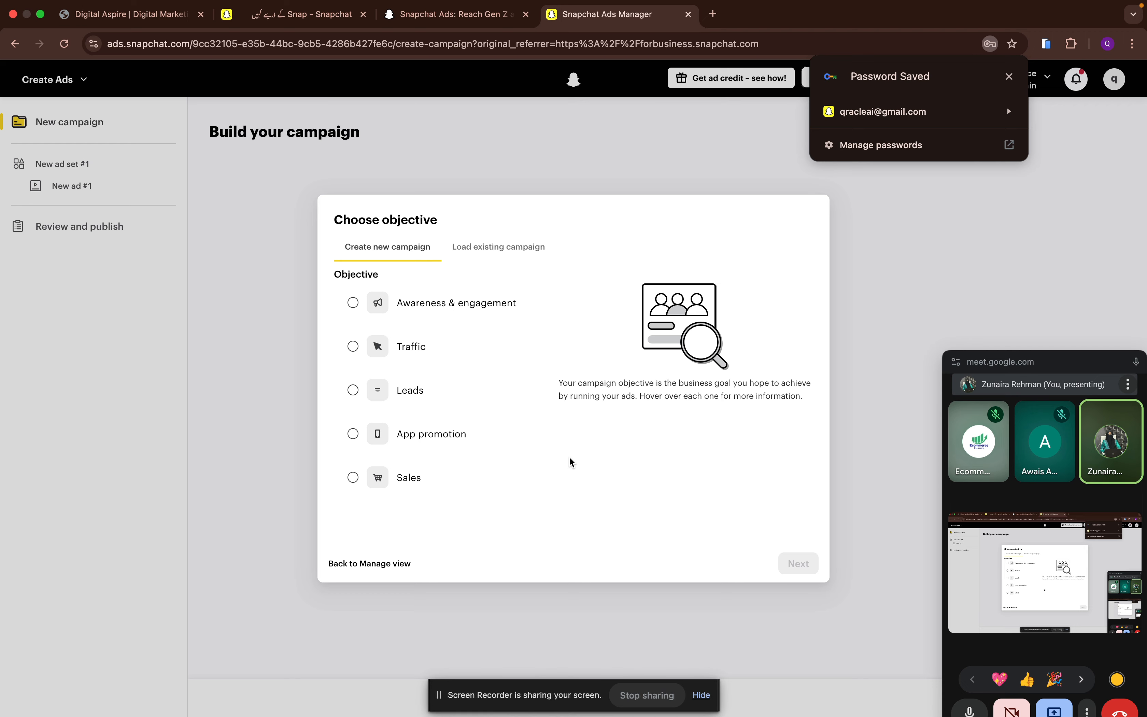
- Dismiss the saved-password notice, preview the campaign objectives and go back to the Manage Ads view
{"action": "left_click", "coordinate": [1010, 76]}
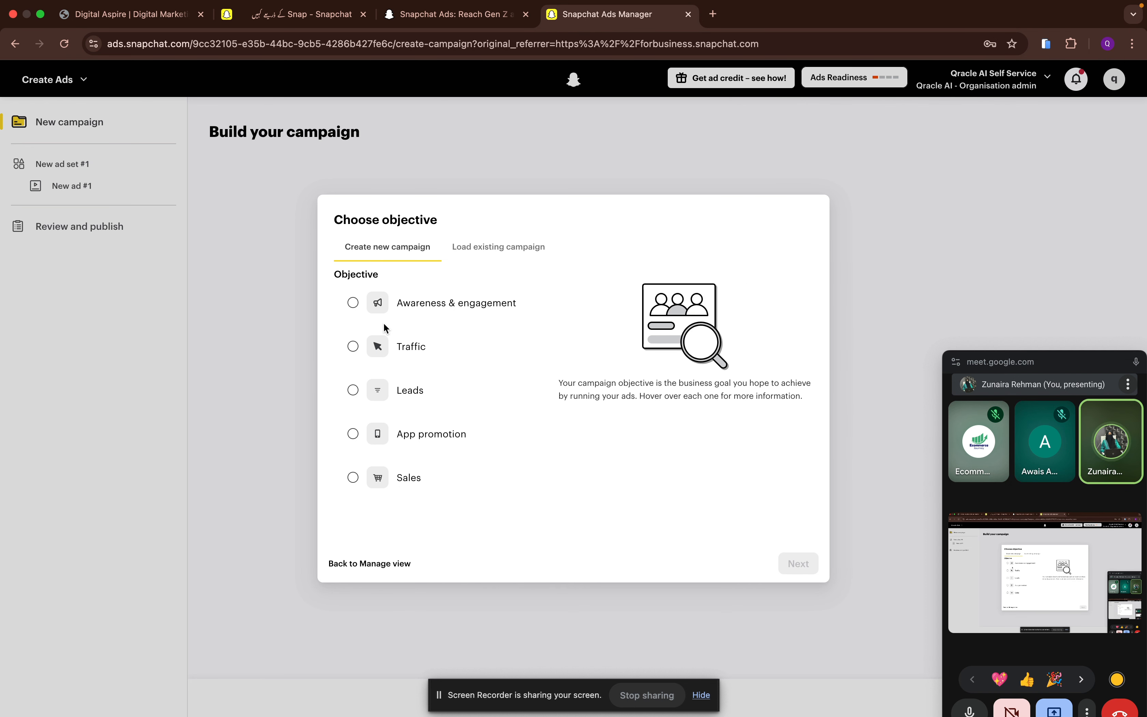
{"action": "mouse_move", "coordinate": [385, 308]}
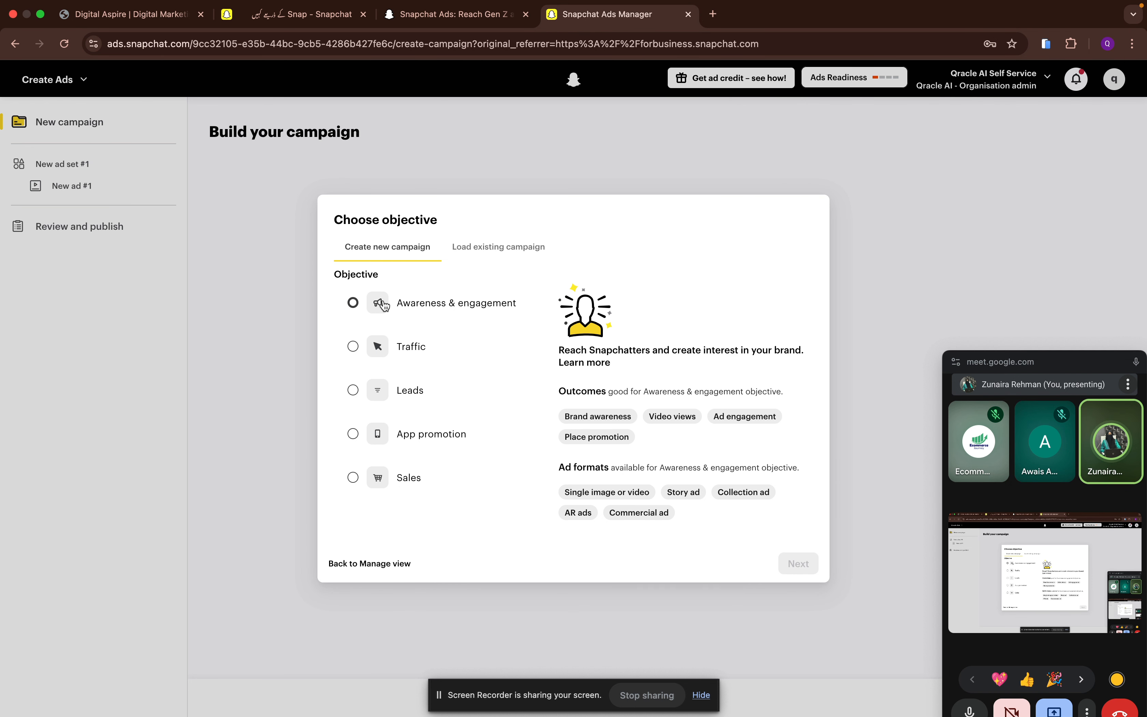
{"action": "mouse_move", "coordinate": [414, 397]}
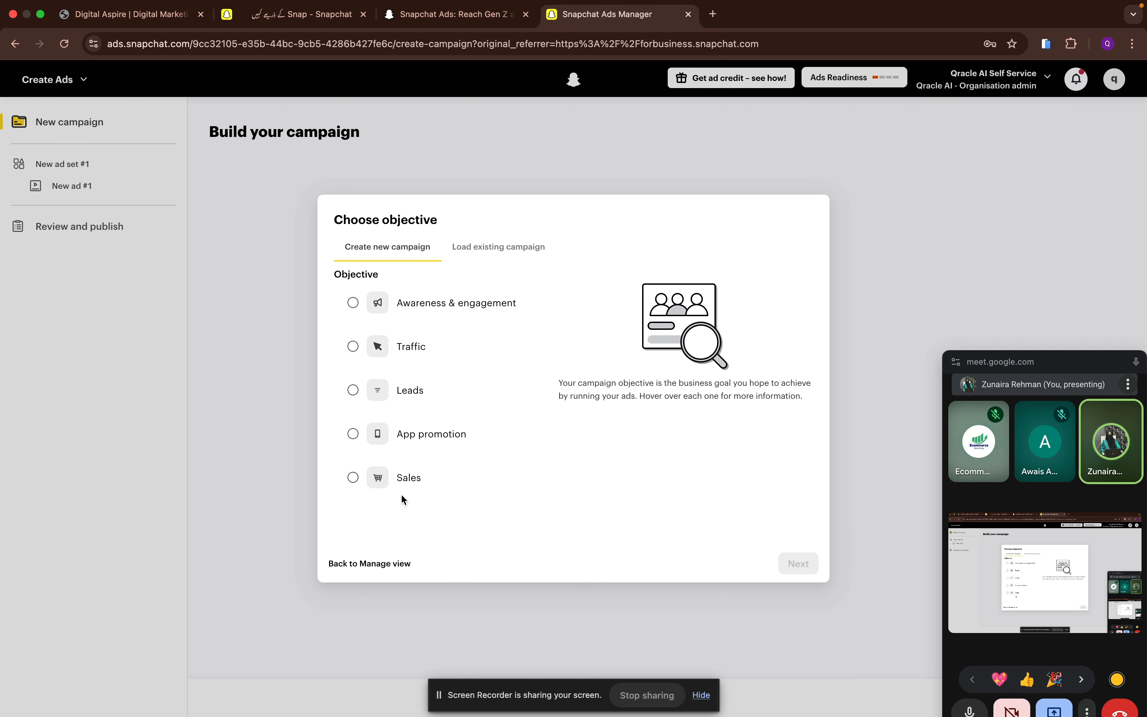
{"action": "left_click", "coordinate": [342, 569]}
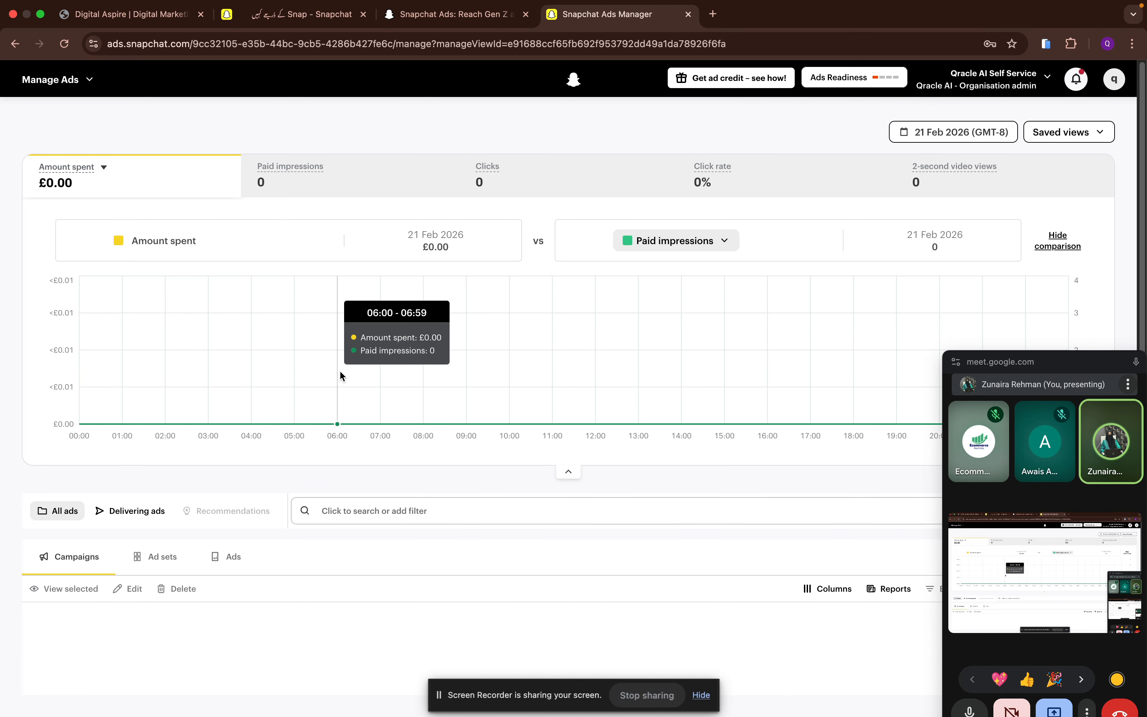
- Create a new campaign with the Awareness & engagement objective, using Manual build
{"action": "scroll", "coordinate": [340, 379], "scroll_direction": "down", "scroll_amount": 1}
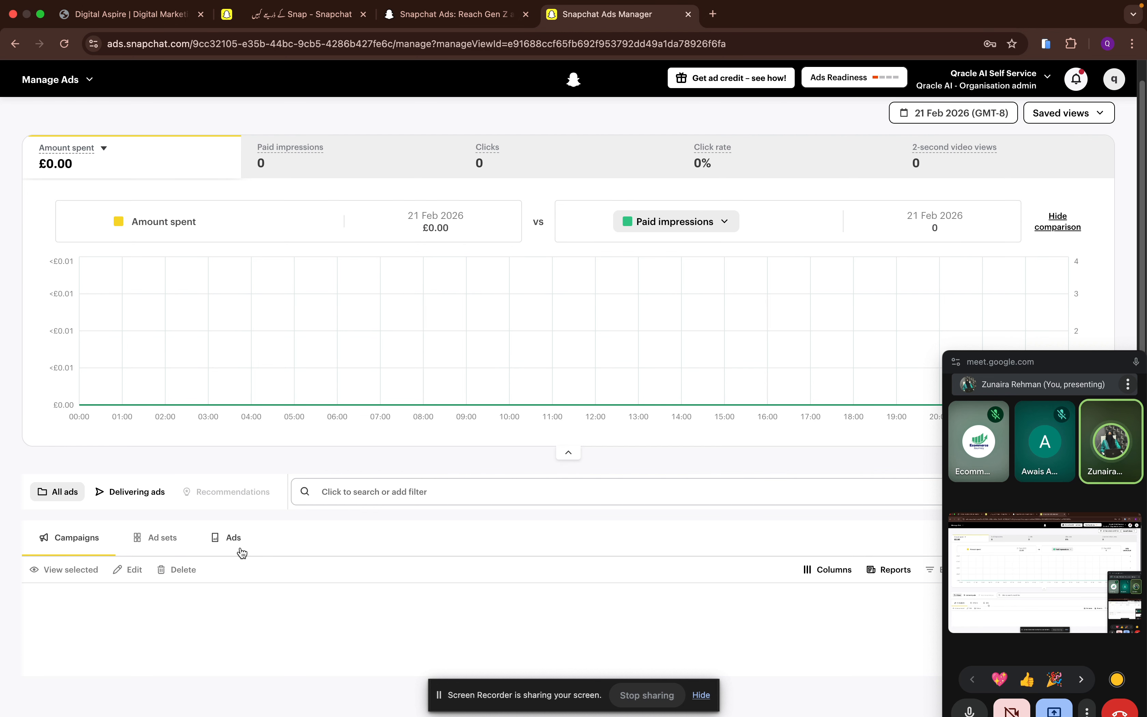
{"action": "left_click_drag", "start_coordinate": [1038, 362], "coordinate": [1097, 81]}
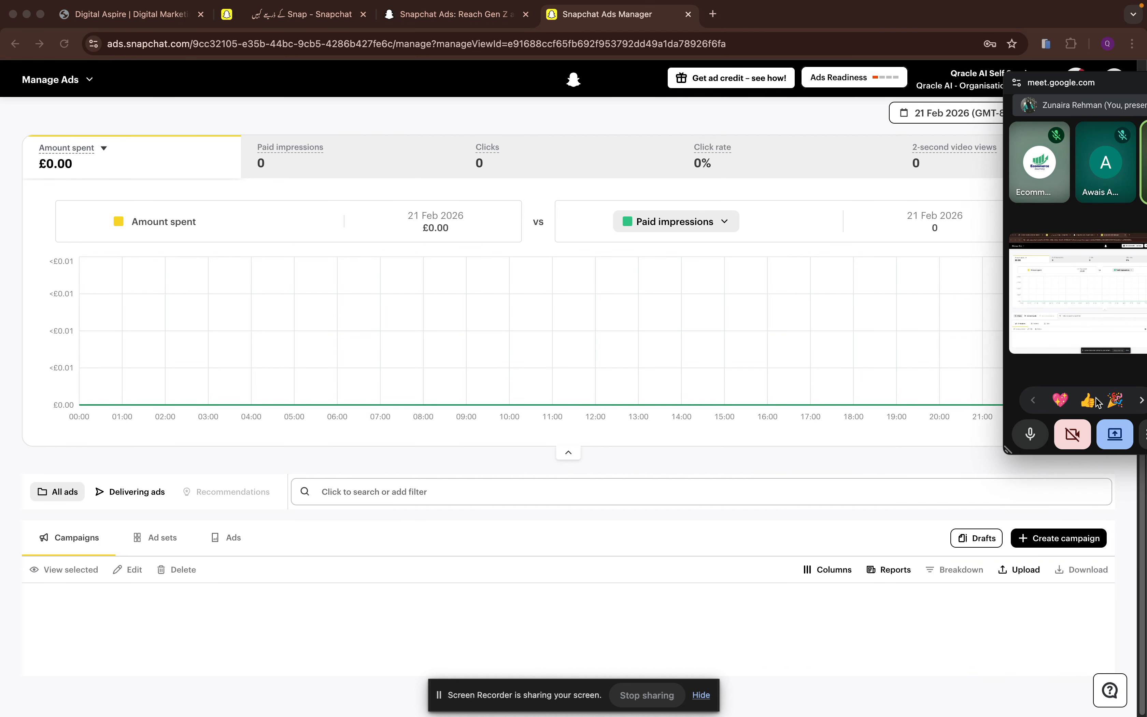
{"action": "left_click", "coordinate": [1053, 542]}
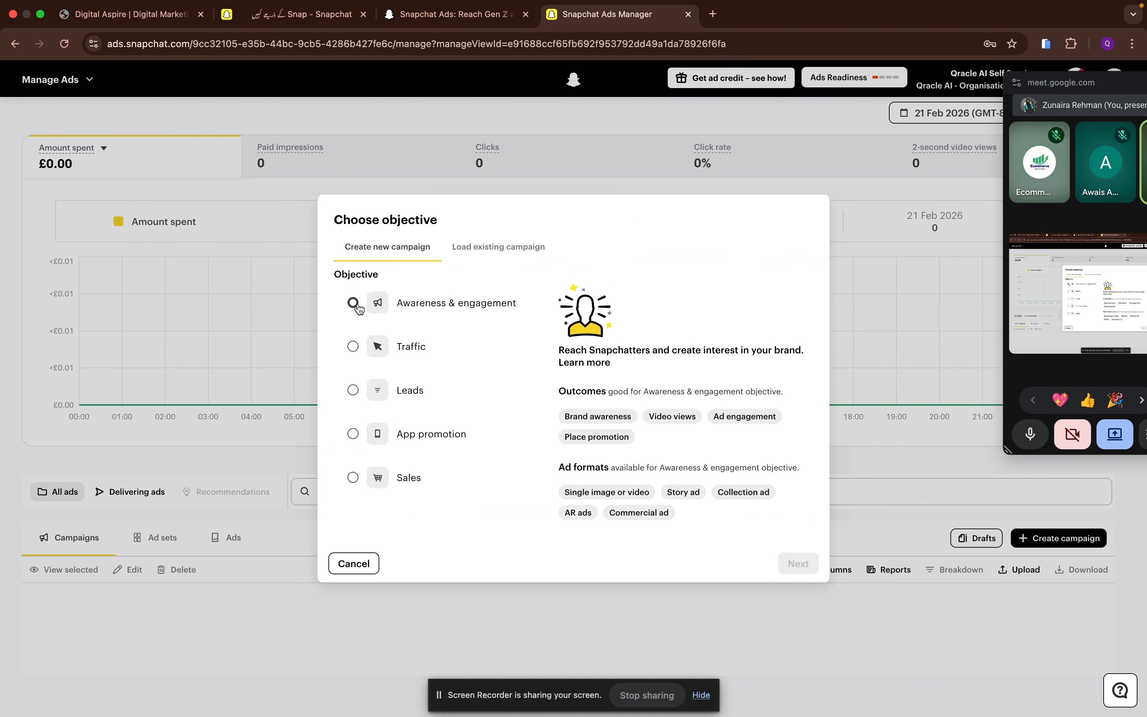
{"action": "left_click", "coordinate": [353, 303]}
{"action": "left_click", "coordinate": [808, 564]}
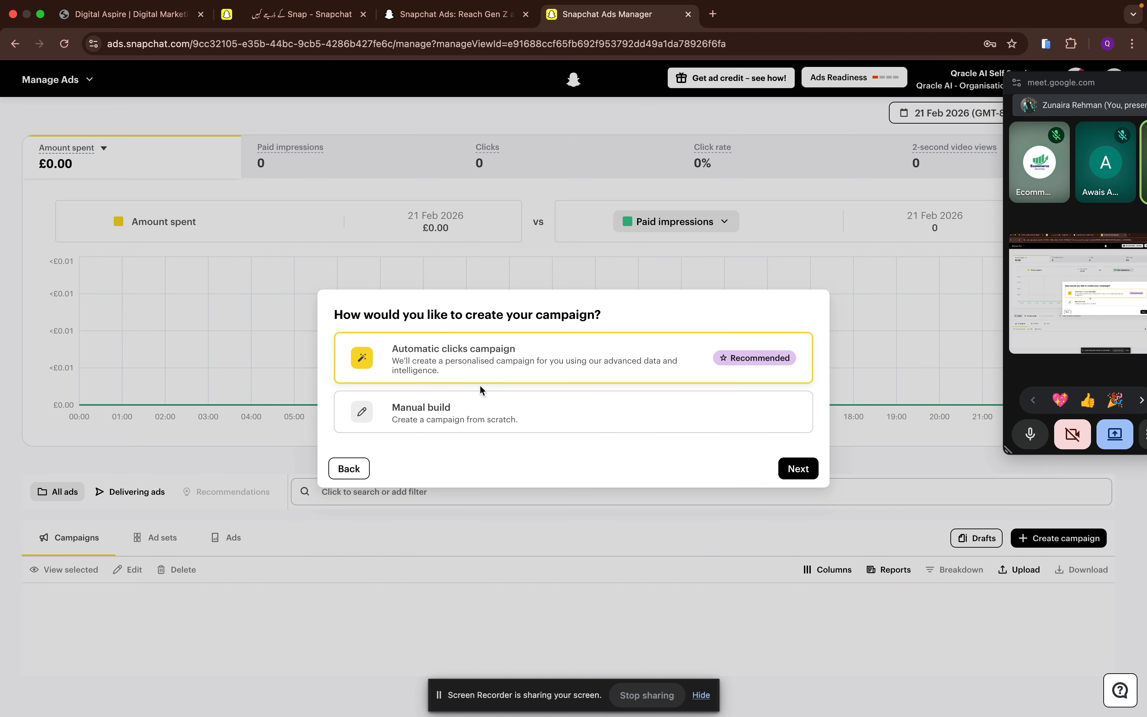
{"action": "left_click", "coordinate": [479, 408]}
{"action": "left_click", "coordinate": [806, 472]}
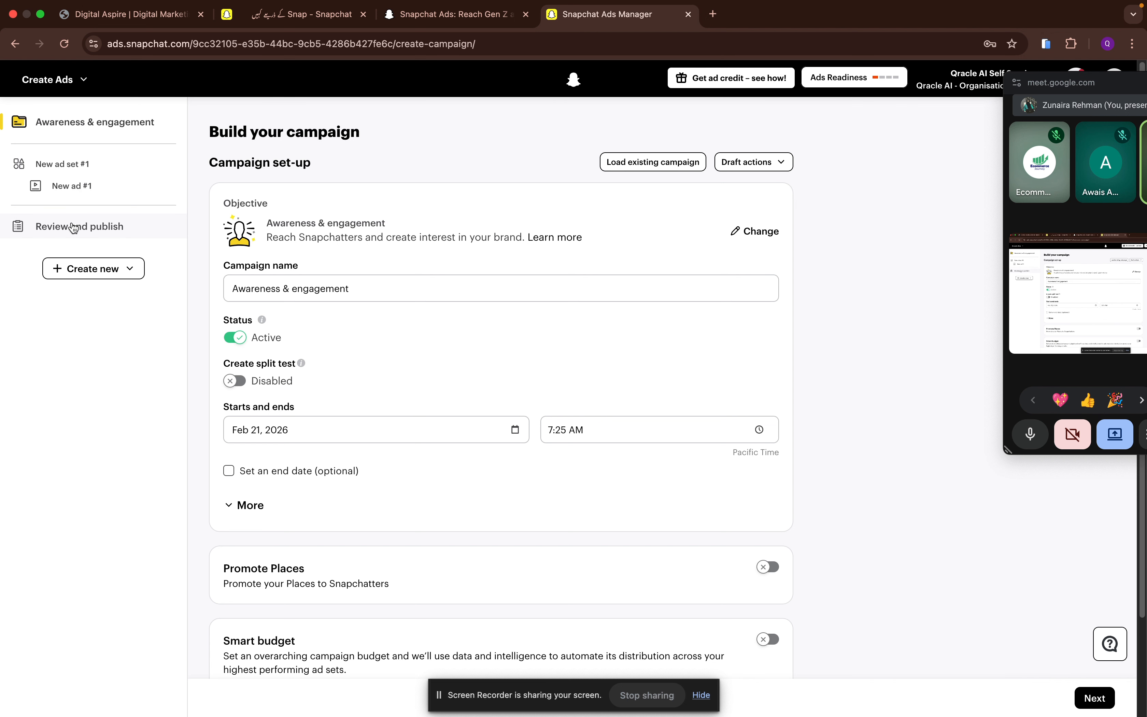
- Open the new ad set and set its performance goal to Maximise number of Story opens
{"action": "scroll", "coordinate": [299, 428], "scroll_direction": "down", "scroll_amount": 3}
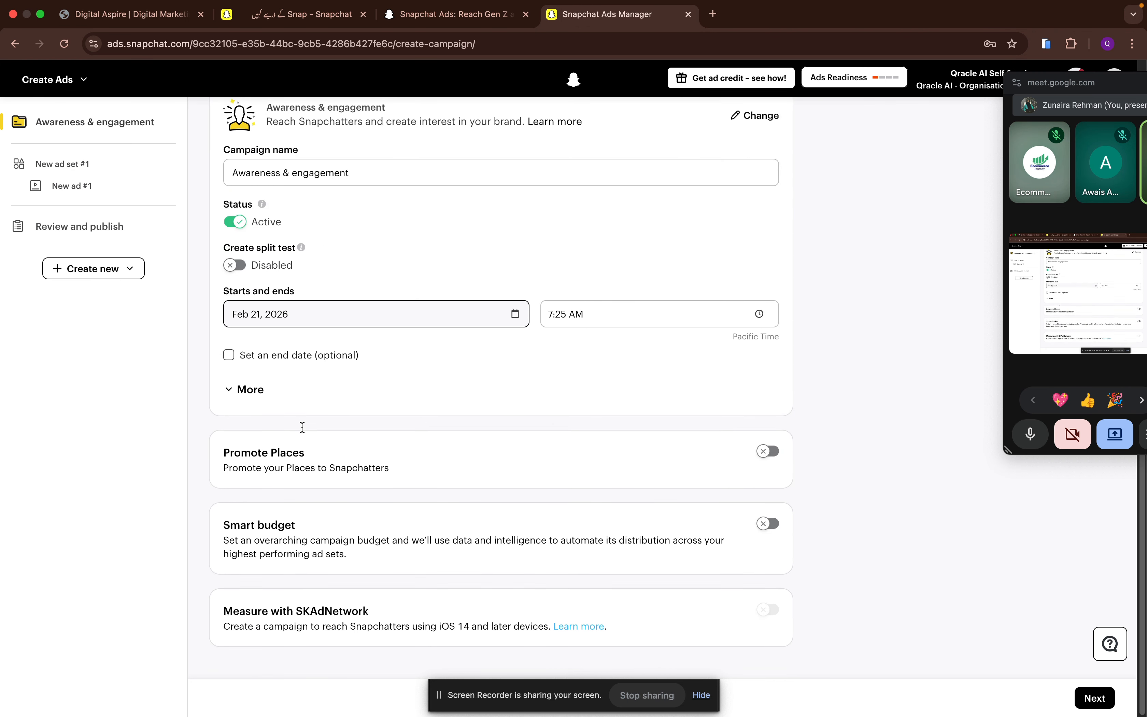
{"action": "left_click", "coordinate": [90, 166]}
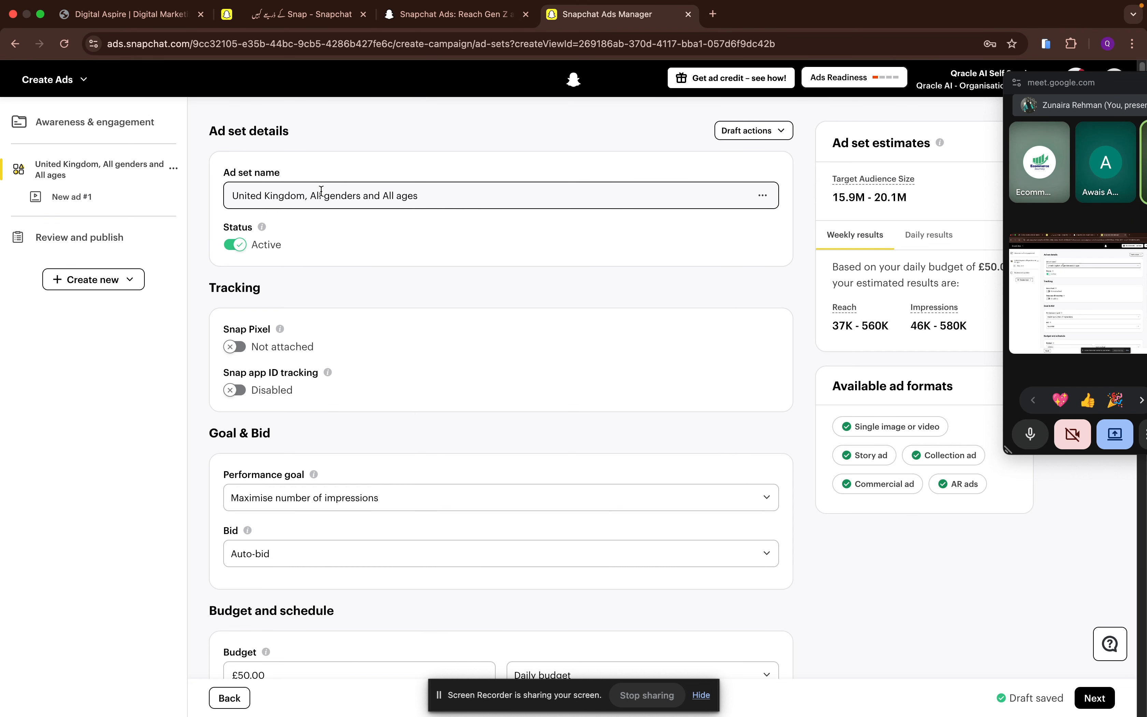
{"action": "scroll", "coordinate": [320, 190], "scroll_direction": "down", "scroll_amount": 4}
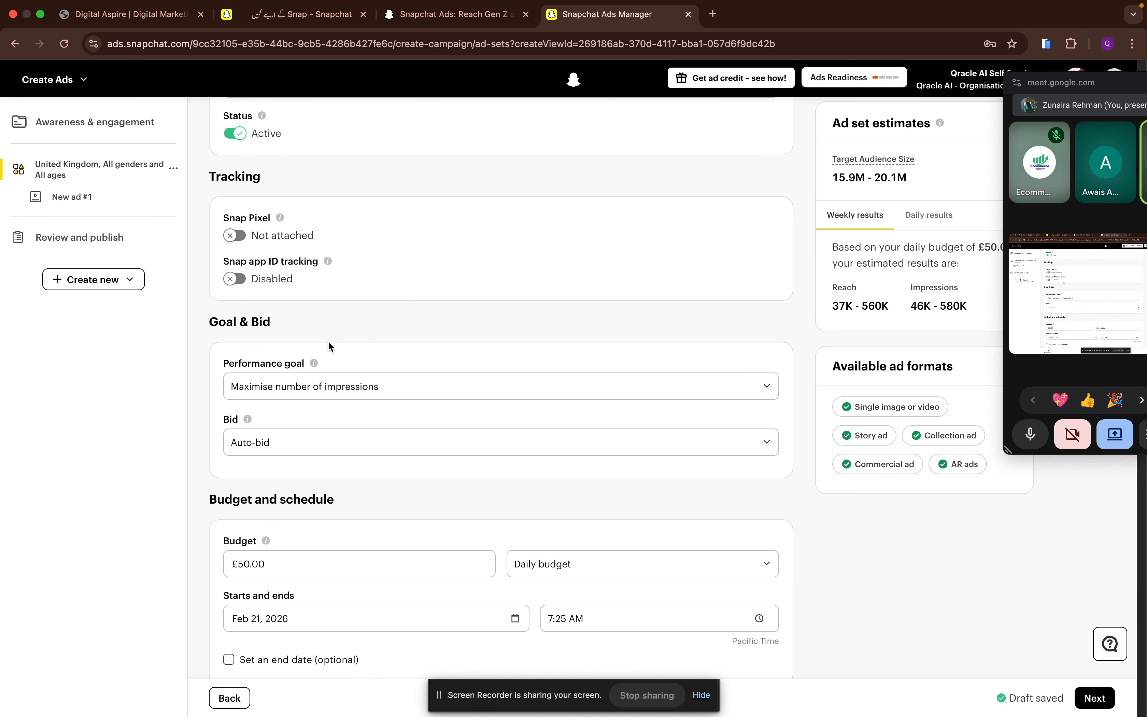
{"action": "left_click", "coordinate": [315, 339]}
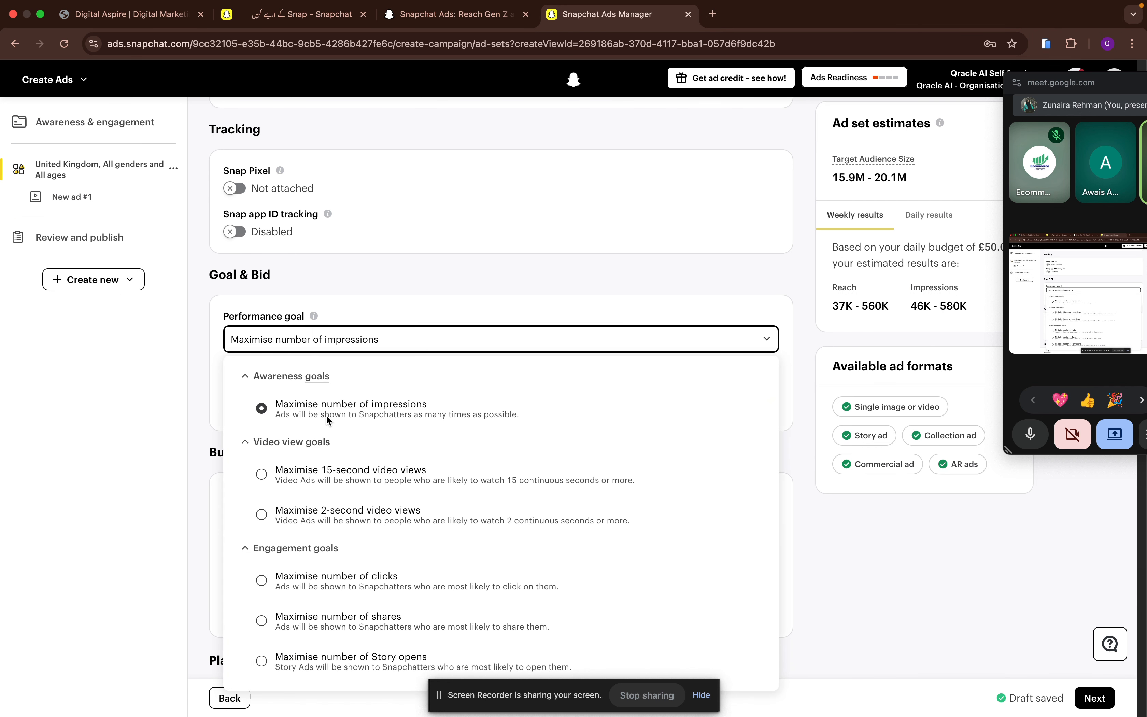
{"action": "scroll", "coordinate": [337, 522], "scroll_direction": "down", "scroll_amount": 1}
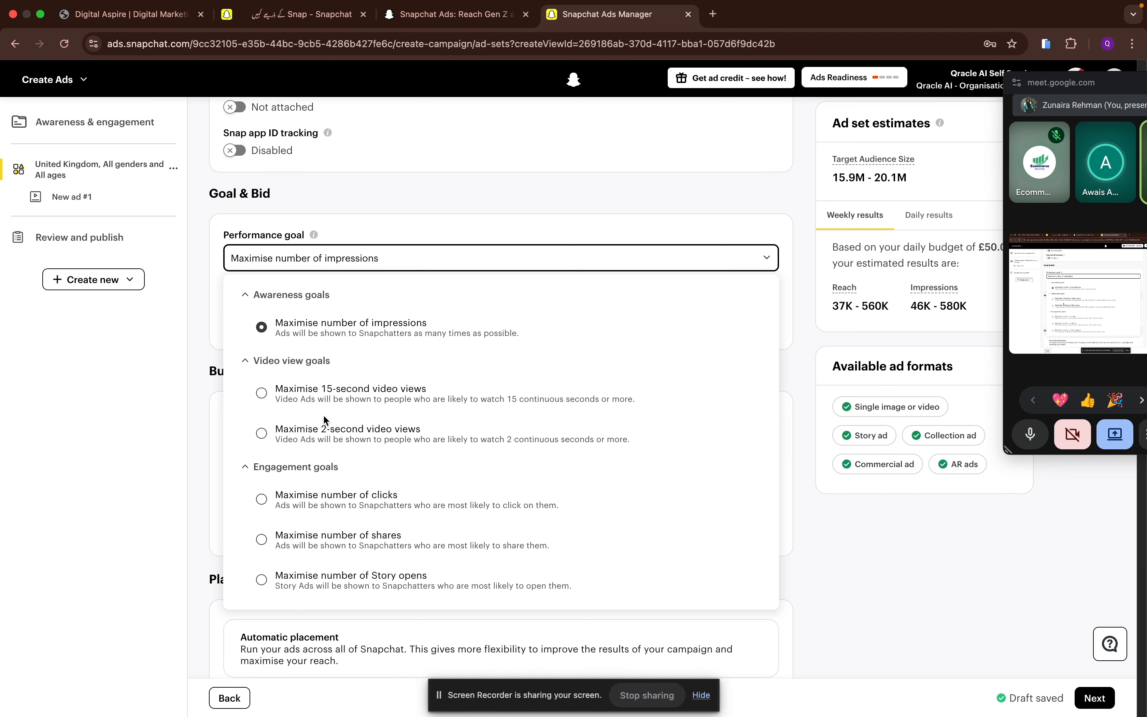
{"action": "scroll", "coordinate": [280, 548], "scroll_direction": "down", "scroll_amount": 2}
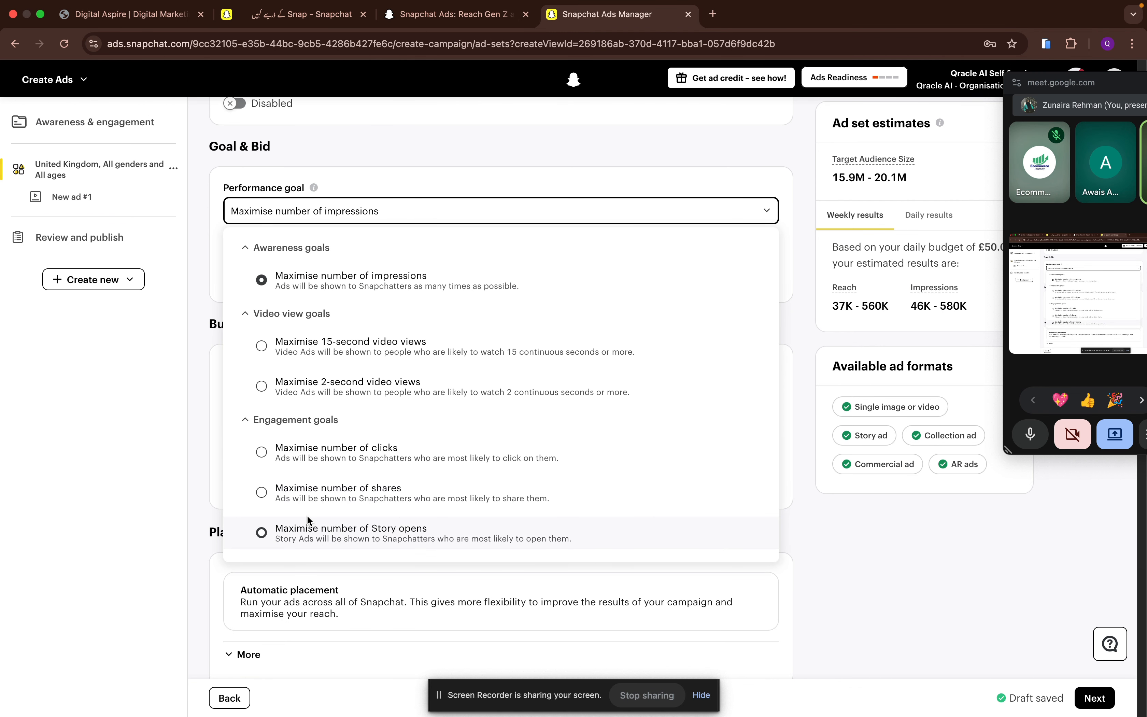
{"action": "left_click", "coordinate": [198, 293]}
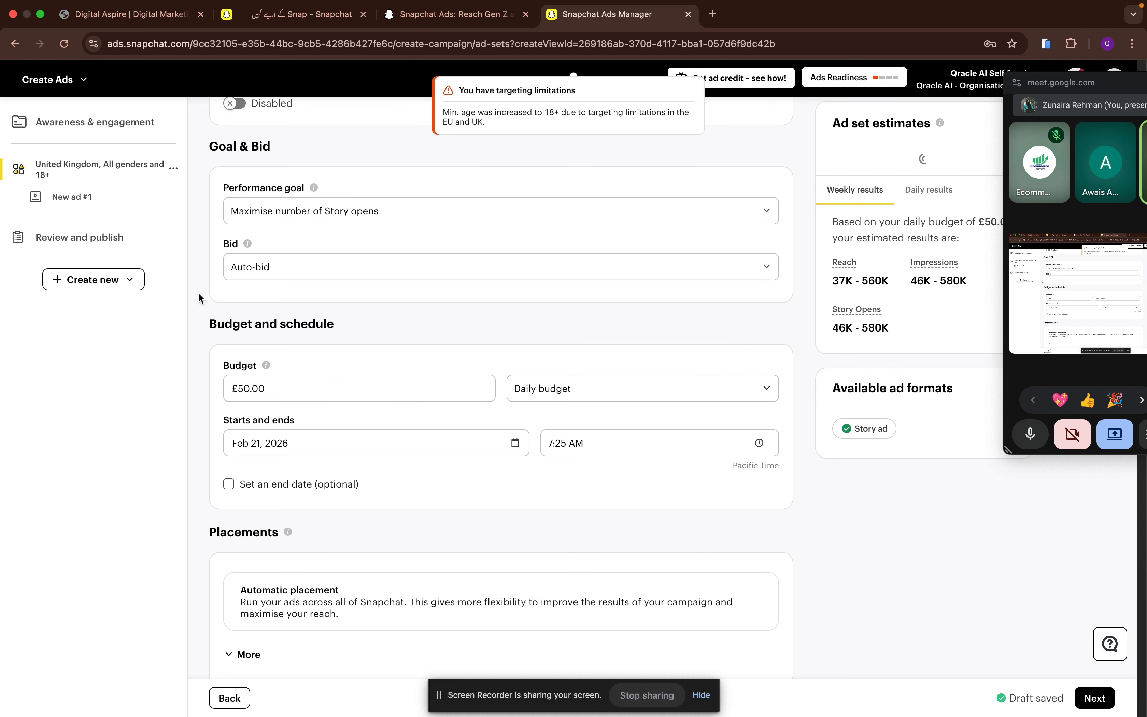
- Look through the ad set's bid strategies, budget, brand suitability filters and audience targeting settings
{"action": "left_click", "coordinate": [305, 266]}
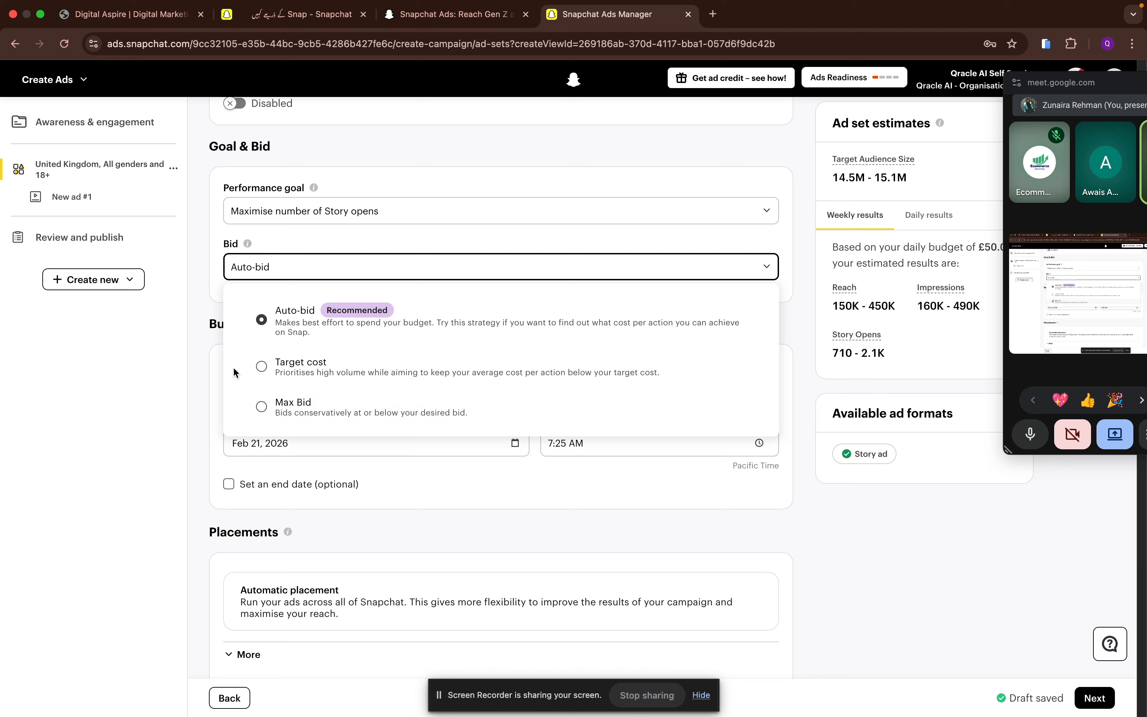
{"action": "left_click", "coordinate": [178, 299]}
{"action": "scroll", "coordinate": [316, 351], "scroll_direction": "down", "scroll_amount": 2}
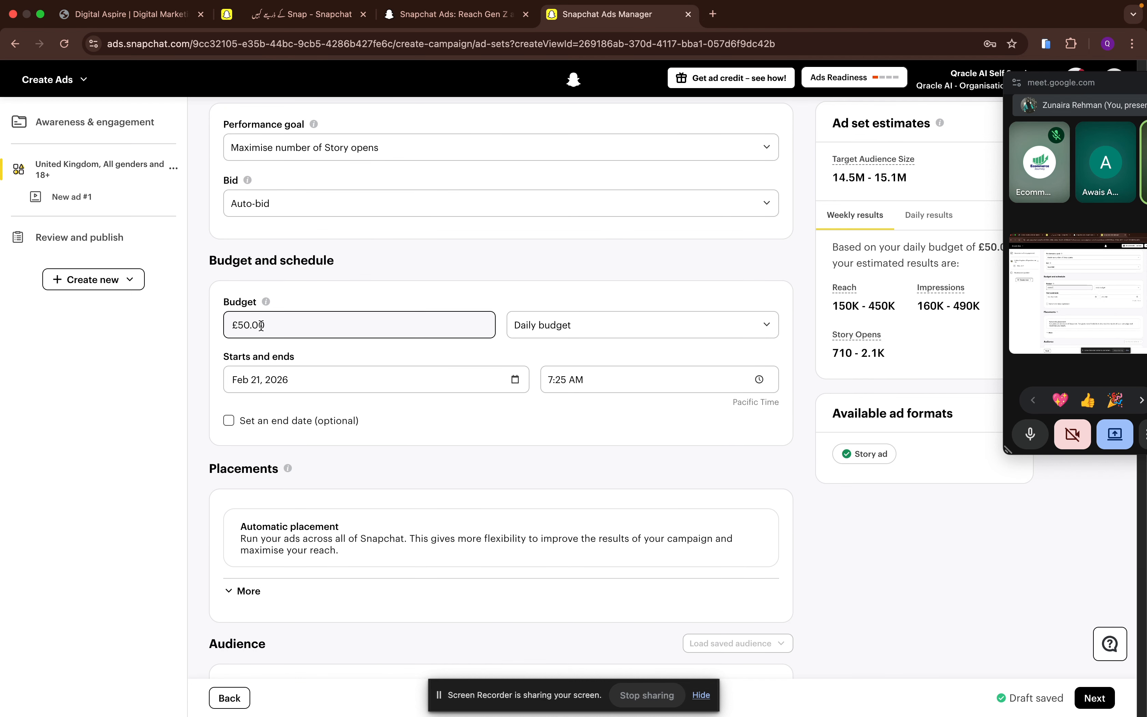
{"action": "left_click", "coordinate": [249, 325]}
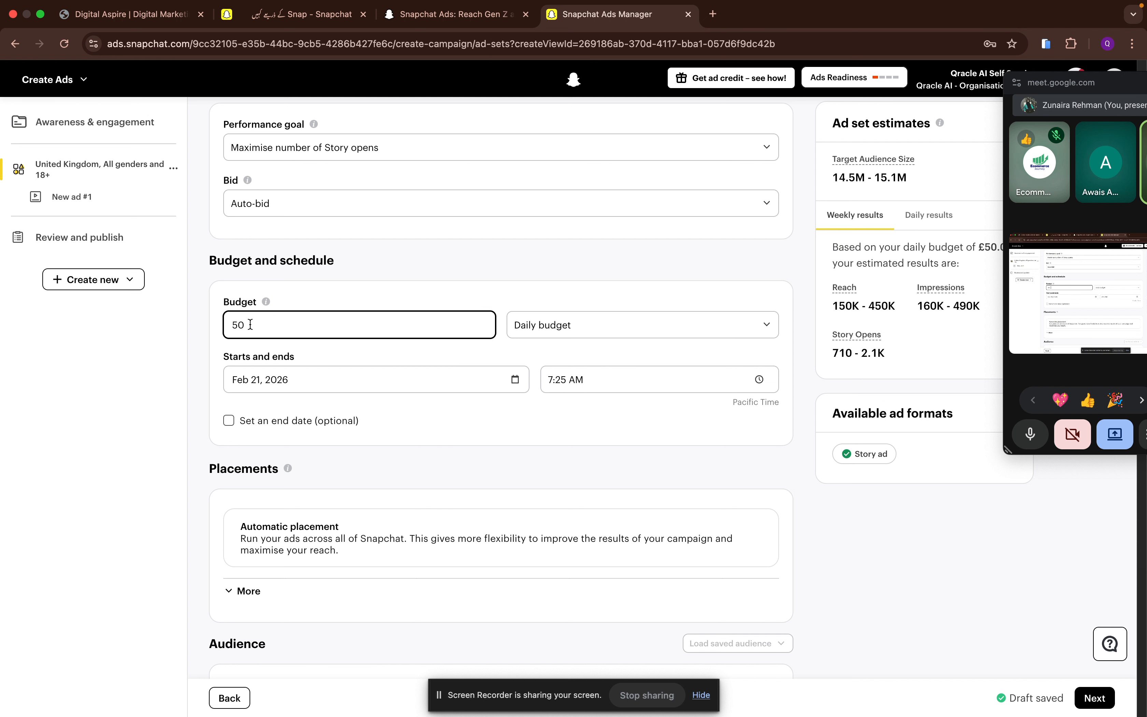
{"action": "scroll", "coordinate": [394, 508], "scroll_direction": "down", "scroll_amount": 3}
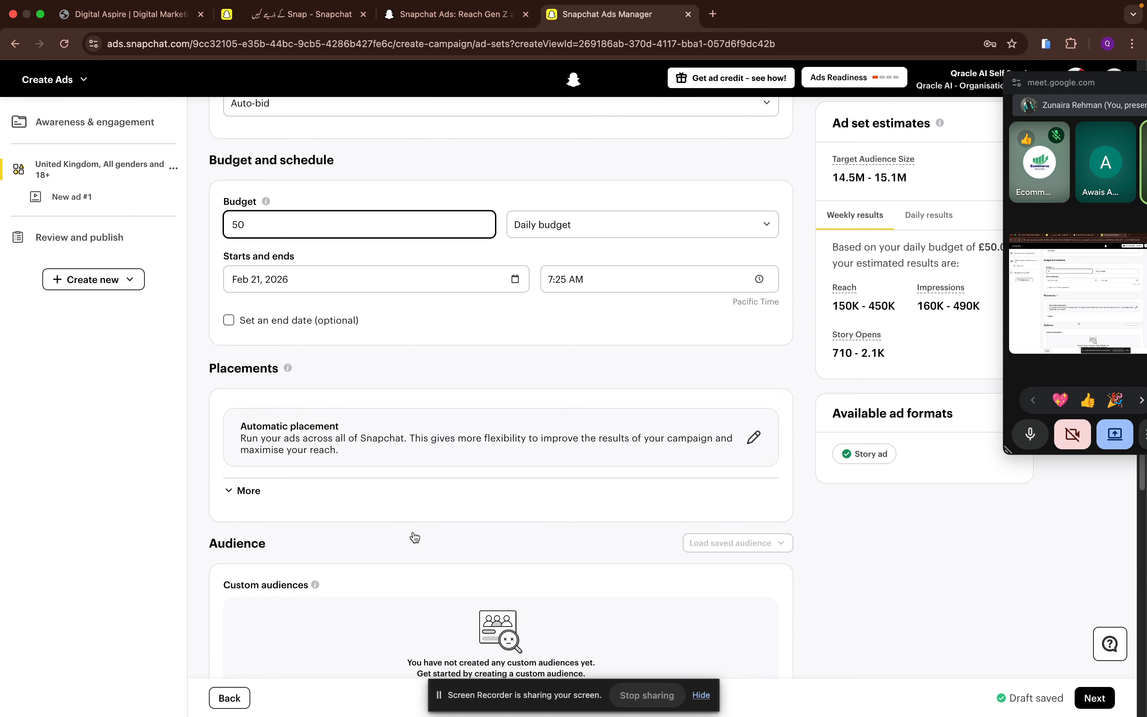
{"action": "left_click", "coordinate": [242, 475]}
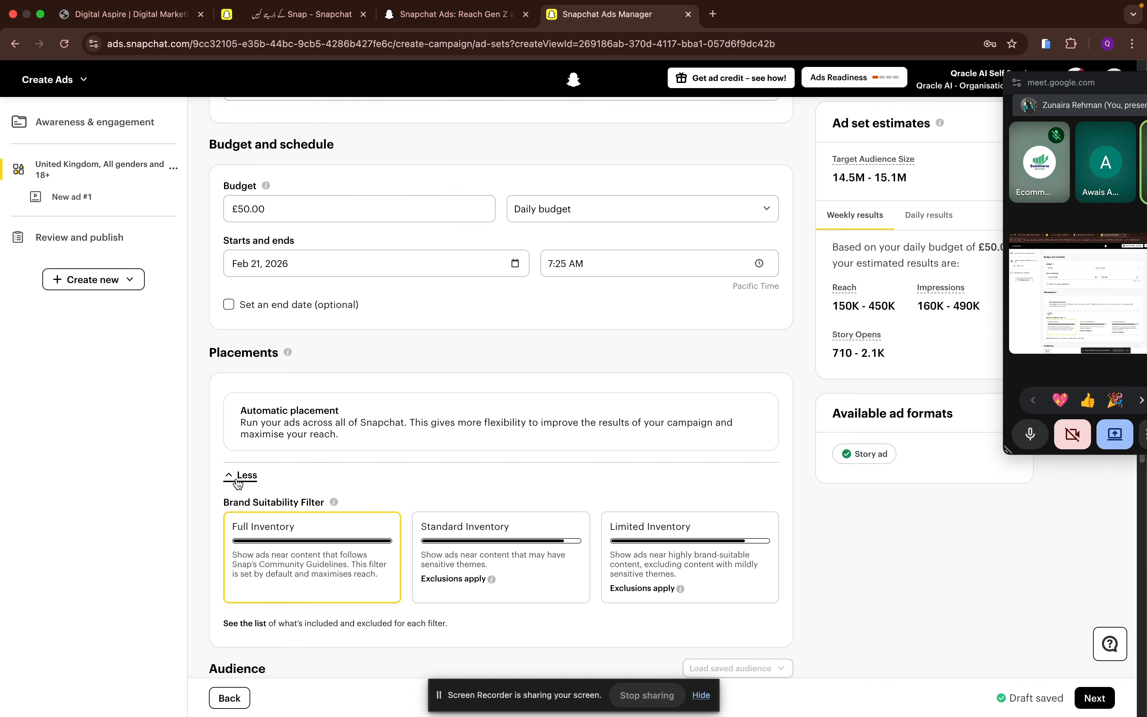
{"action": "scroll", "coordinate": [237, 481], "scroll_direction": "down", "scroll_amount": 10}
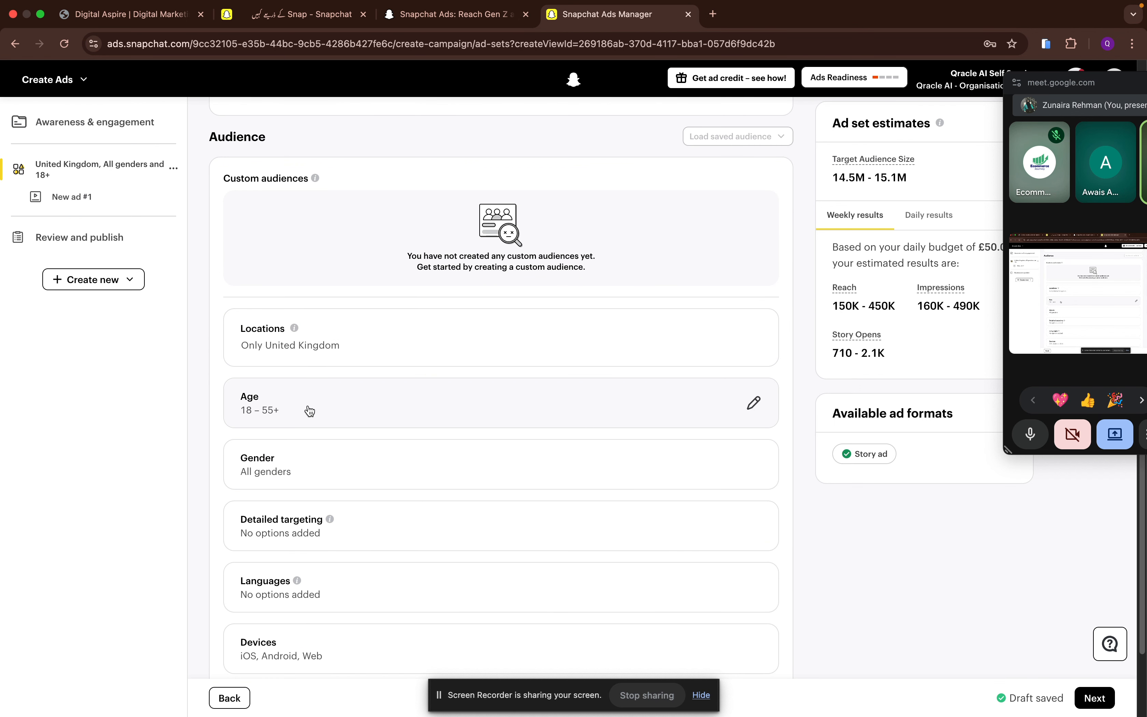
{"action": "scroll", "coordinate": [308, 409], "scroll_direction": "down", "scroll_amount": 2}
{"action": "scroll", "coordinate": [297, 377], "scroll_direction": "down", "scroll_amount": 2}
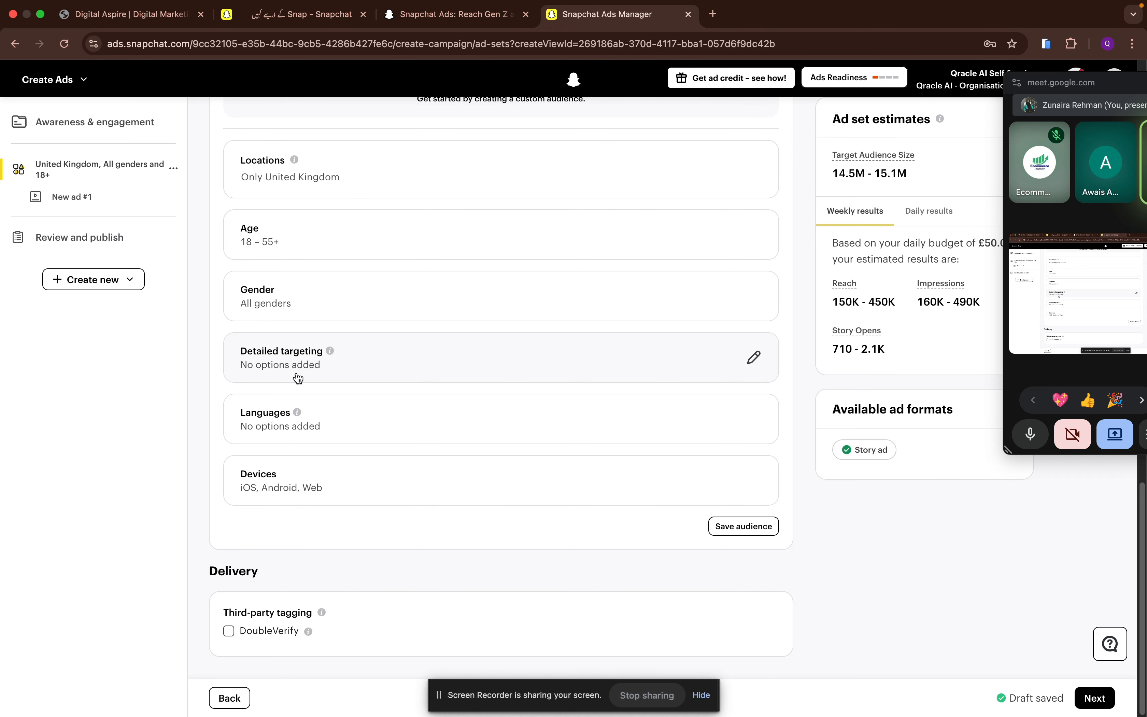
- Open the new ad and upload the "Healing the heart this Ramzan" (1) image from Downloads as Snap 1's media
{"action": "left_click", "coordinate": [59, 199]}
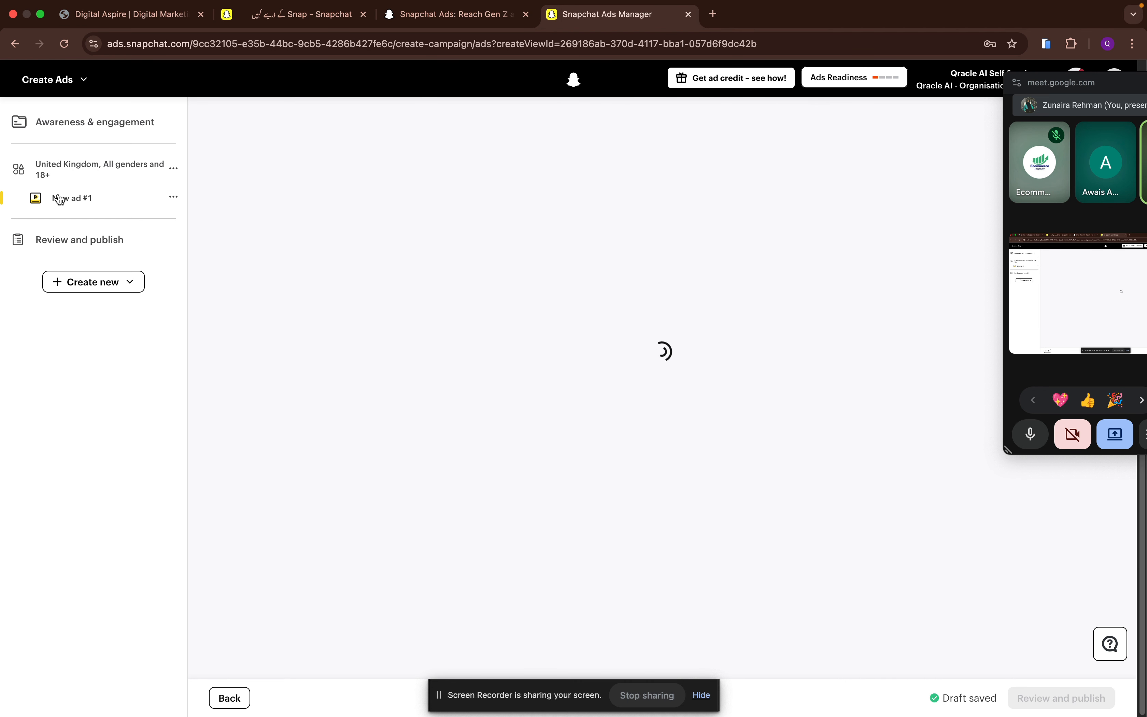
{"action": "scroll", "coordinate": [274, 393], "scroll_direction": "down", "scroll_amount": 2}
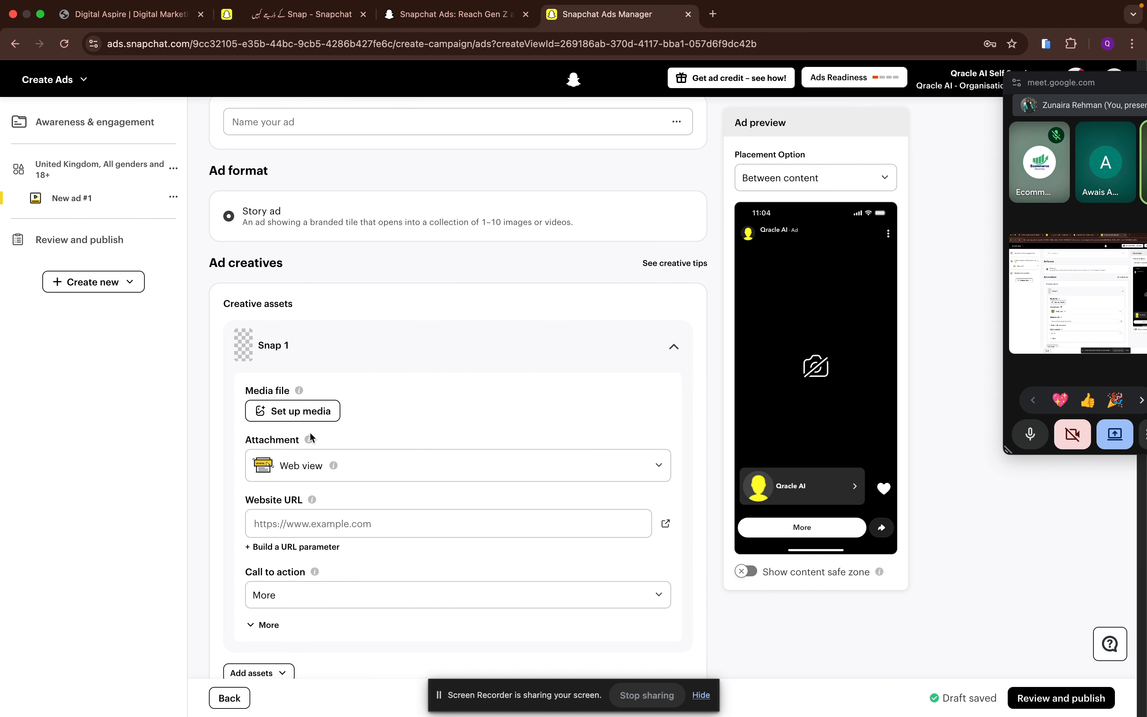
{"action": "left_click", "coordinate": [299, 417]}
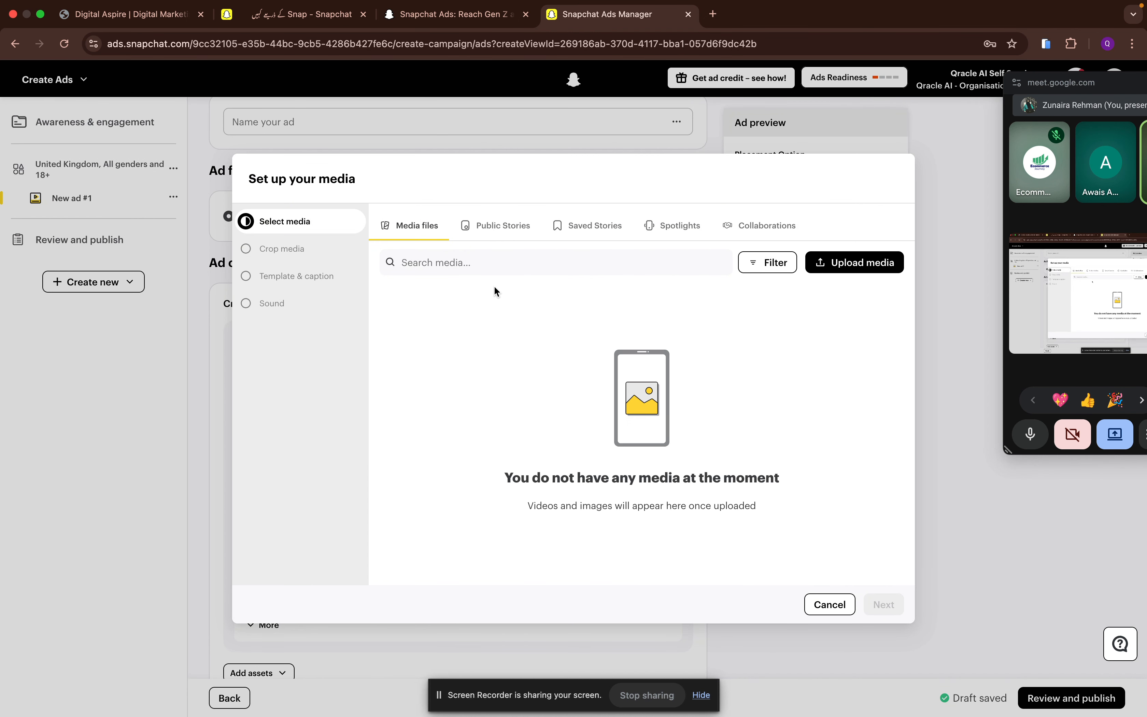
{"action": "left_click", "coordinate": [844, 270]}
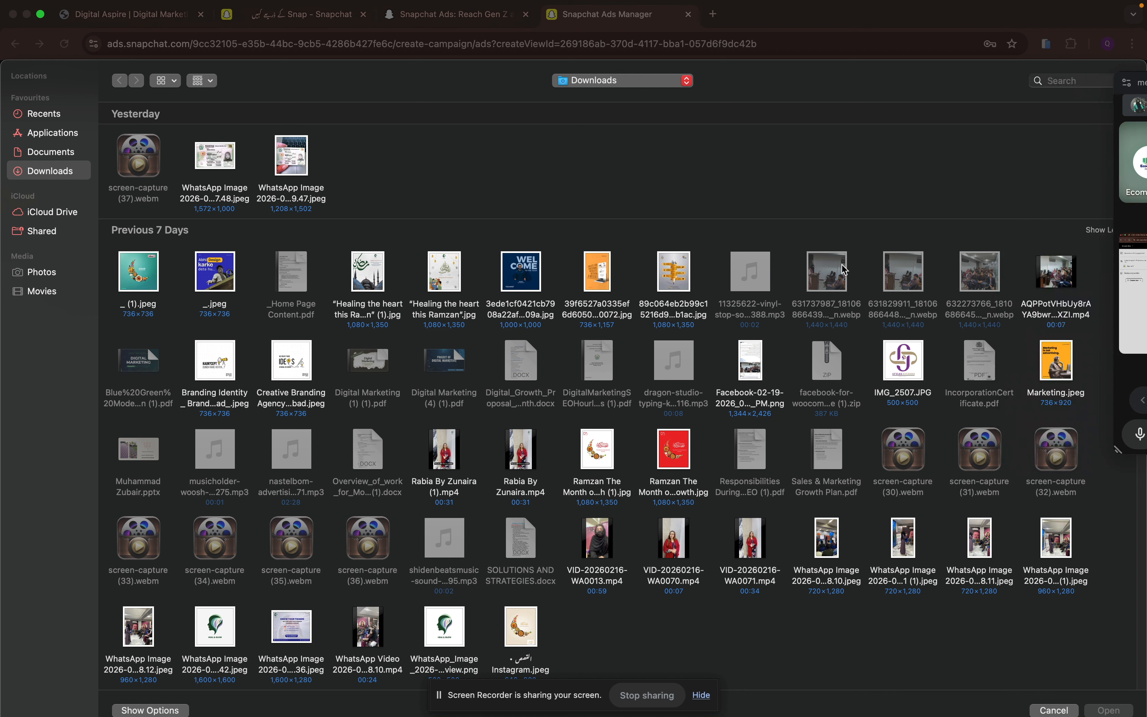
{"action": "left_click", "coordinate": [364, 290]}
{"action": "double_click", "coordinate": [364, 290]}
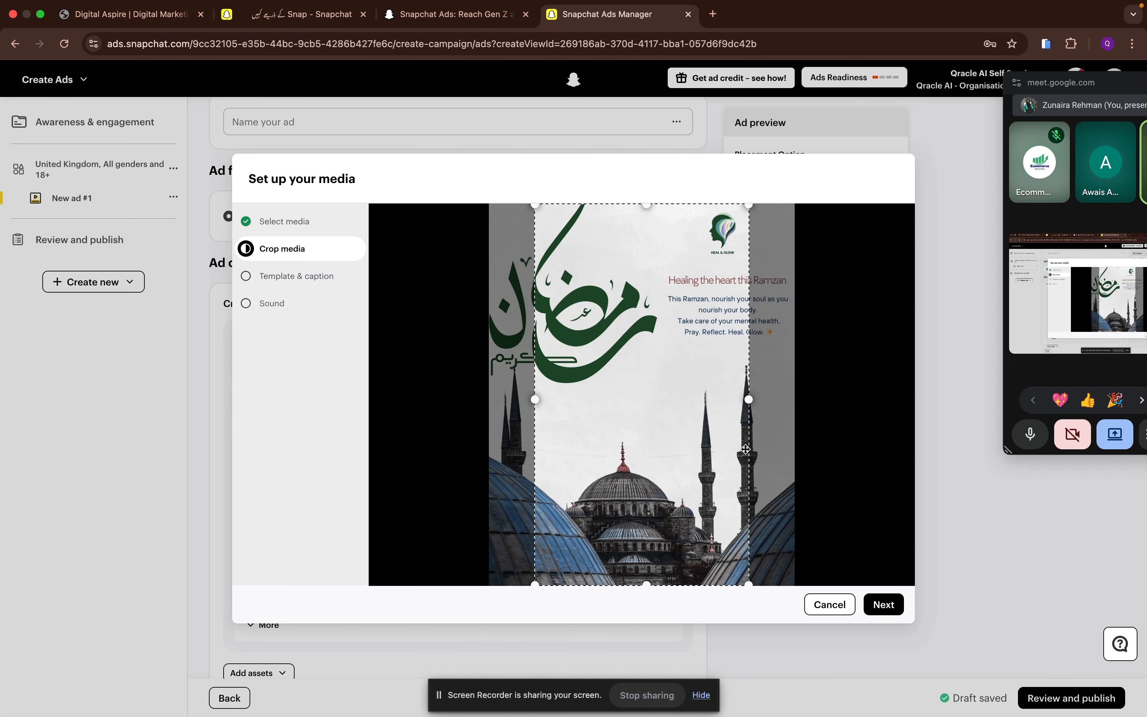
- Finish the media set-up with the default crop, template and sound settings, adding no logo or caption
{"action": "left_click", "coordinate": [875, 603]}
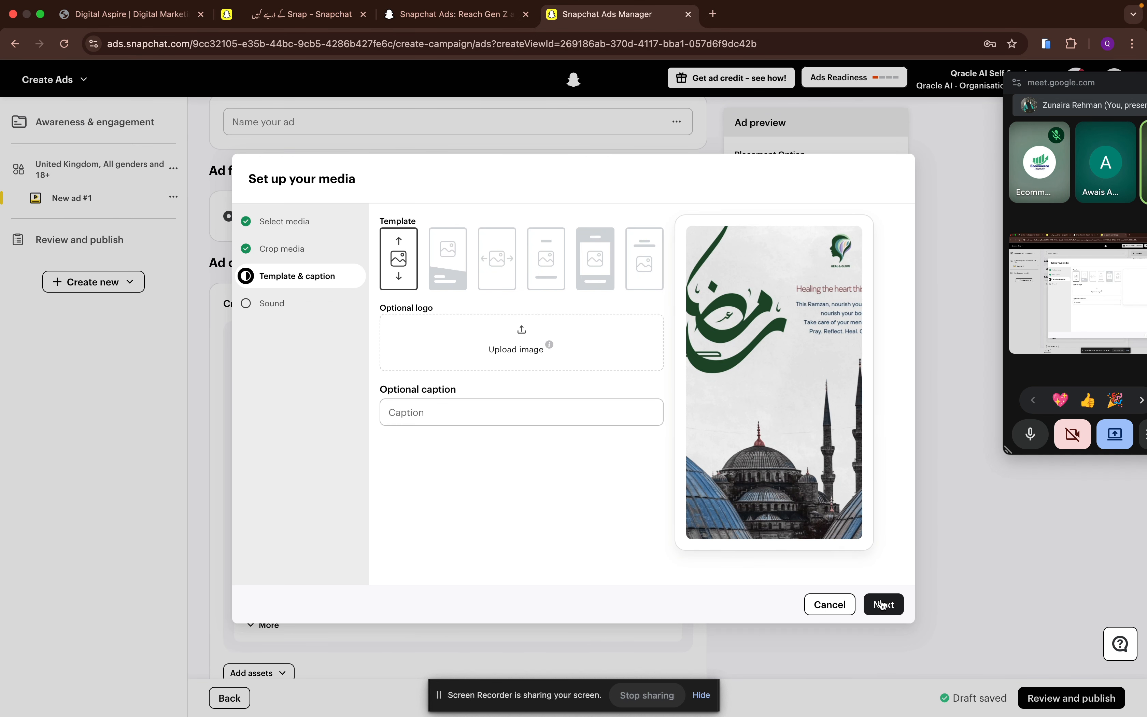
{"action": "left_click", "coordinate": [895, 611]}
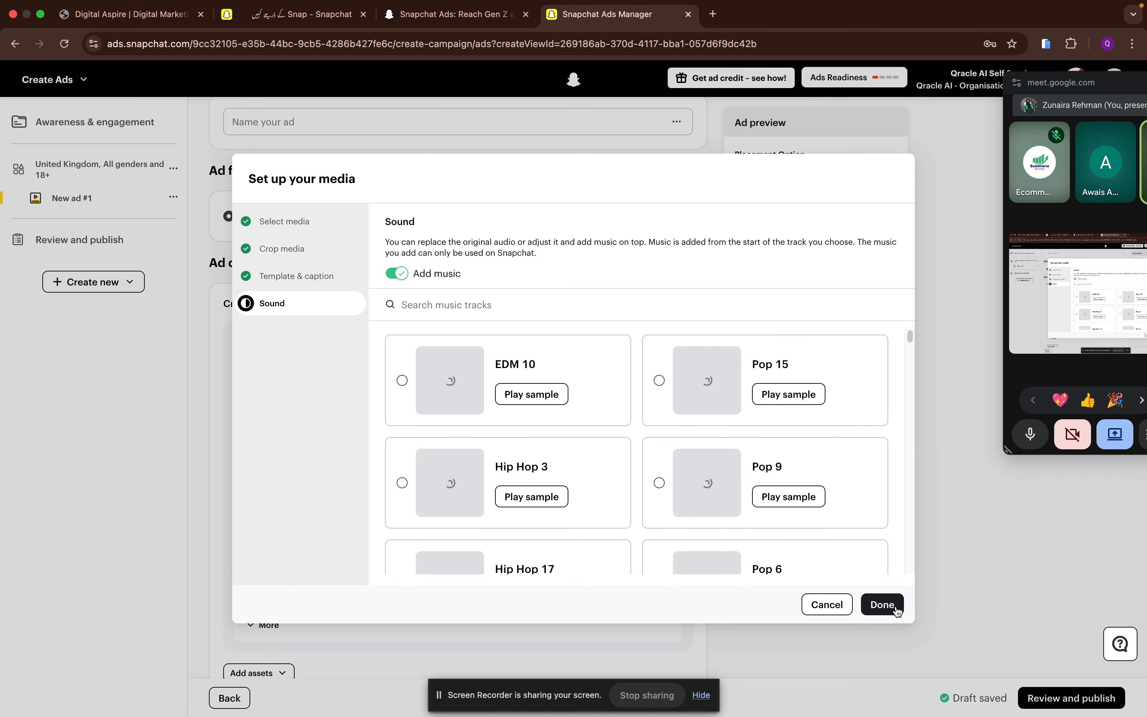
{"action": "left_click", "coordinate": [883, 605]}
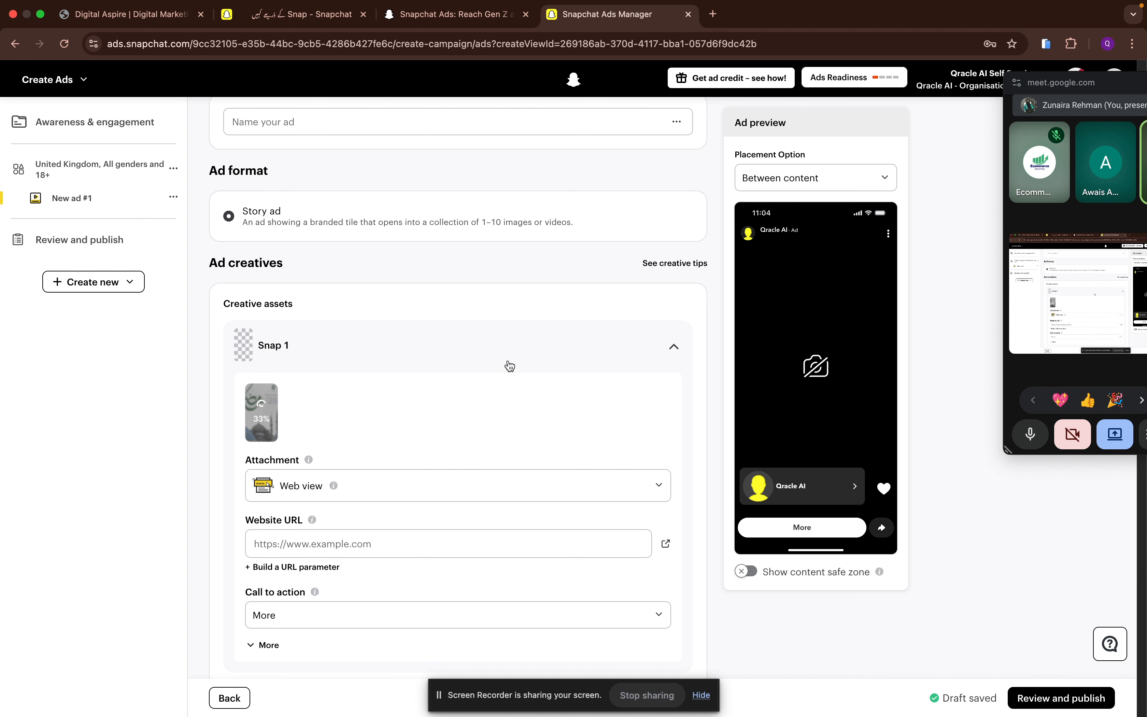
- Set Snap 1's call to action to Shop now, keeping the Web view attachment
{"action": "scroll", "coordinate": [510, 366], "scroll_direction": "down", "scroll_amount": 1}
{"action": "scroll", "coordinate": [510, 366], "scroll_direction": "up", "scroll_amount": 2}
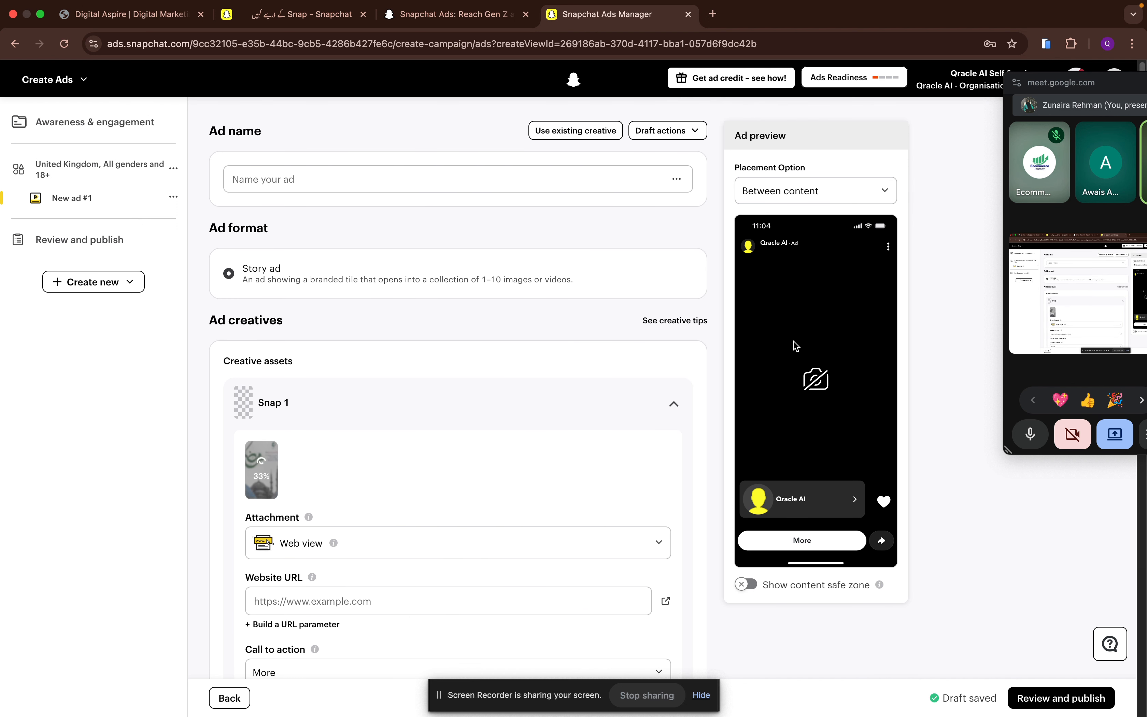
{"action": "scroll", "coordinate": [477, 436], "scroll_direction": "down", "scroll_amount": 1}
{"action": "scroll", "coordinate": [474, 434], "scroll_direction": "down", "scroll_amount": 1}
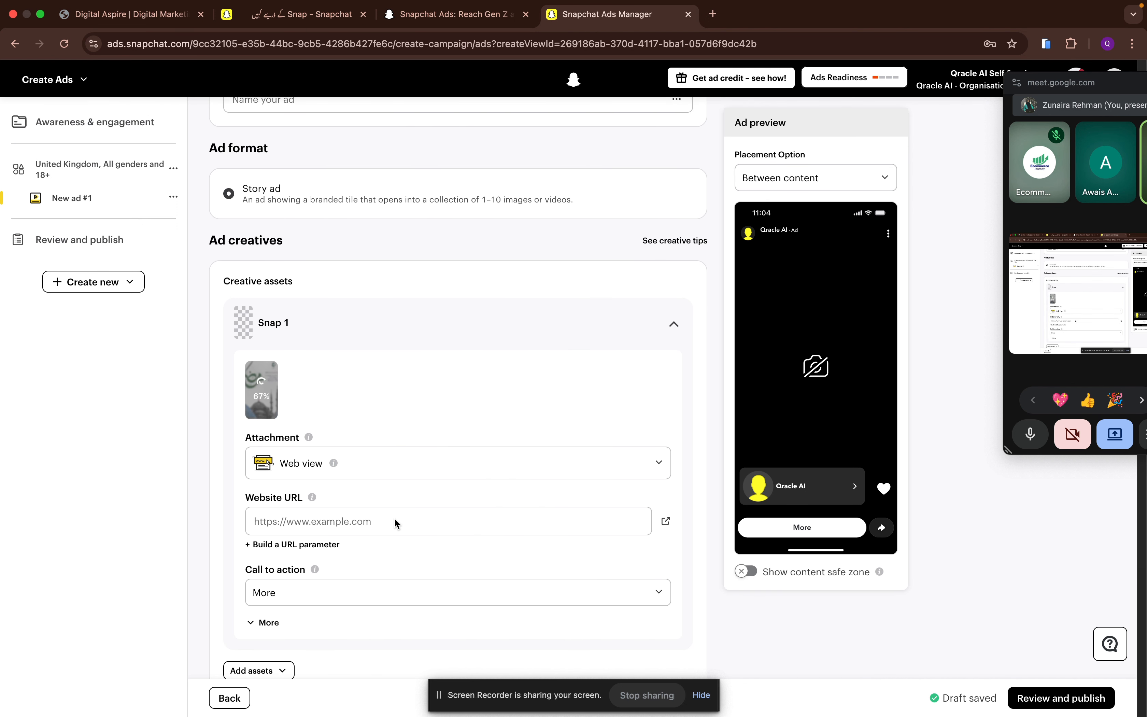
{"action": "scroll", "coordinate": [395, 519], "scroll_direction": "down", "scroll_amount": 1}
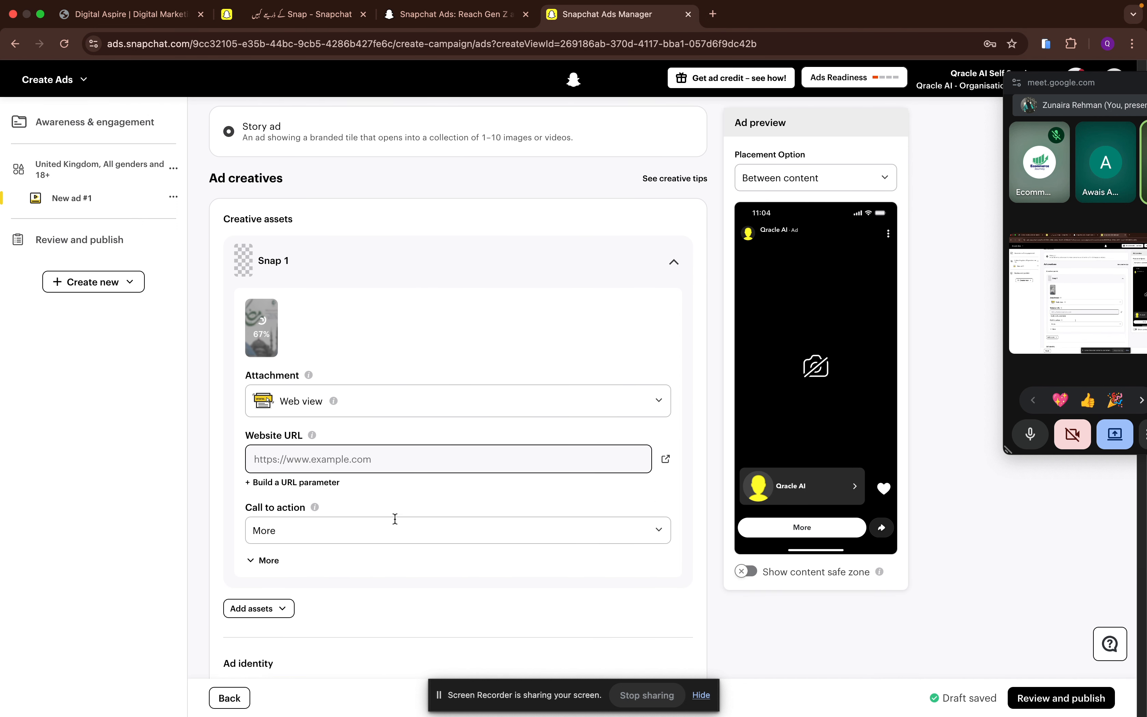
{"action": "scroll", "coordinate": [290, 455], "scroll_direction": "down", "scroll_amount": 2}
{"action": "left_click", "coordinate": [292, 455]}
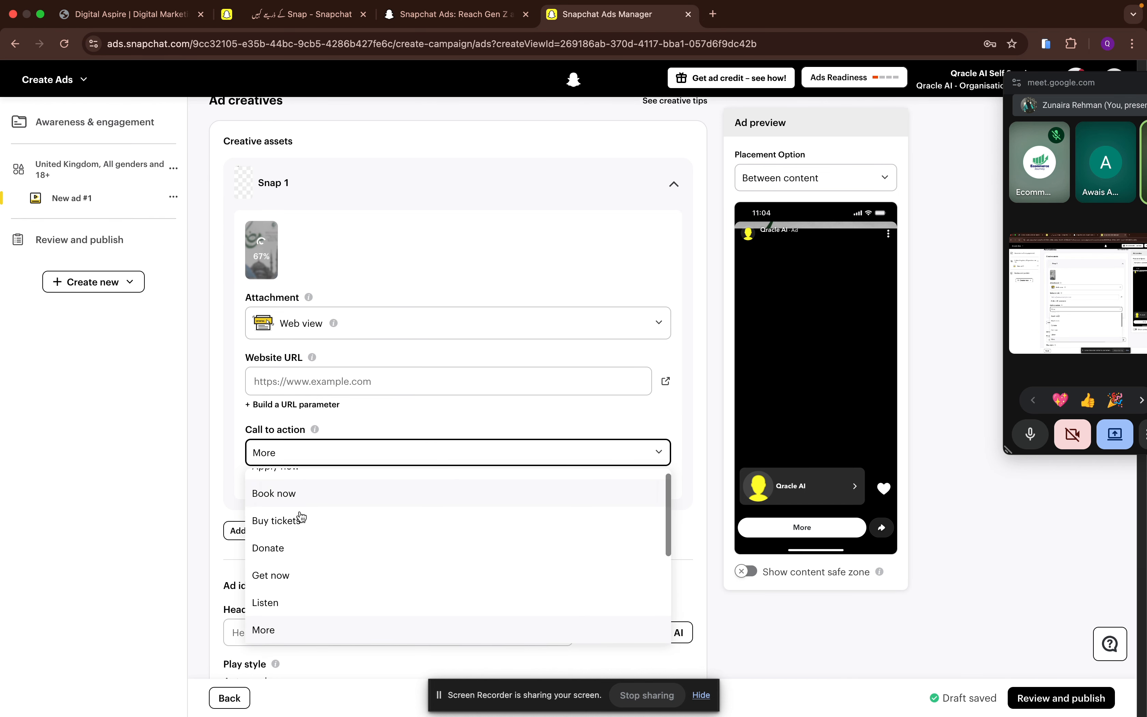
{"action": "scroll", "coordinate": [305, 540], "scroll_direction": "up", "scroll_amount": 1}
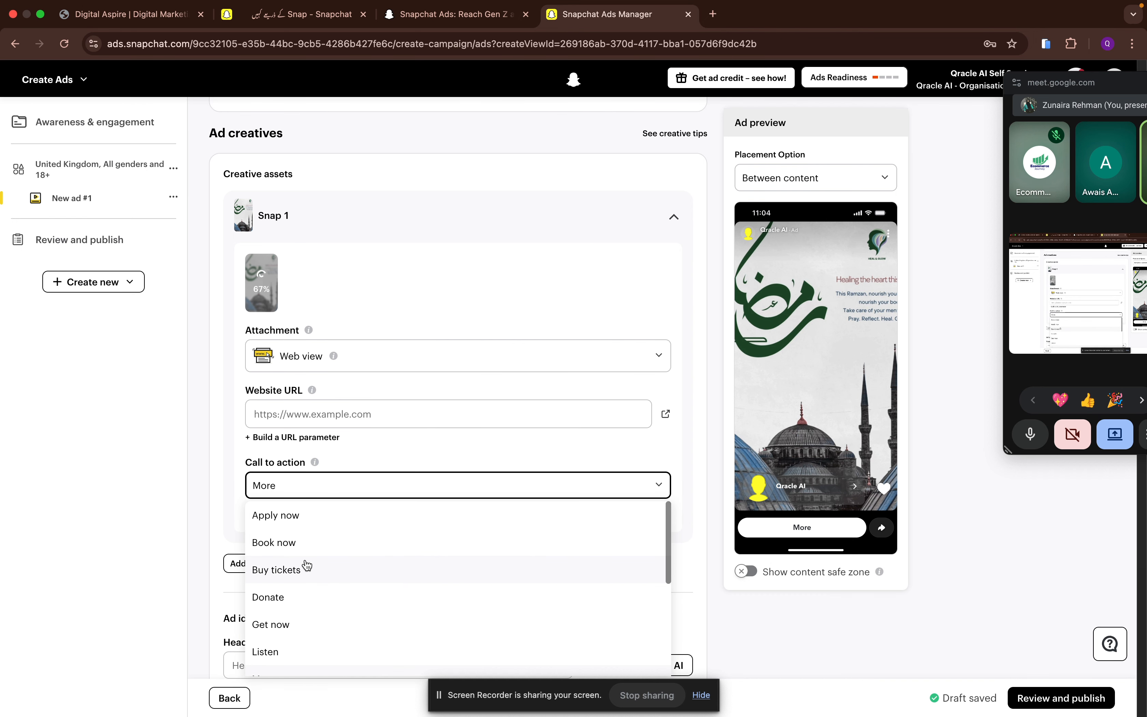
{"action": "scroll", "coordinate": [282, 609], "scroll_direction": "down", "scroll_amount": 5}
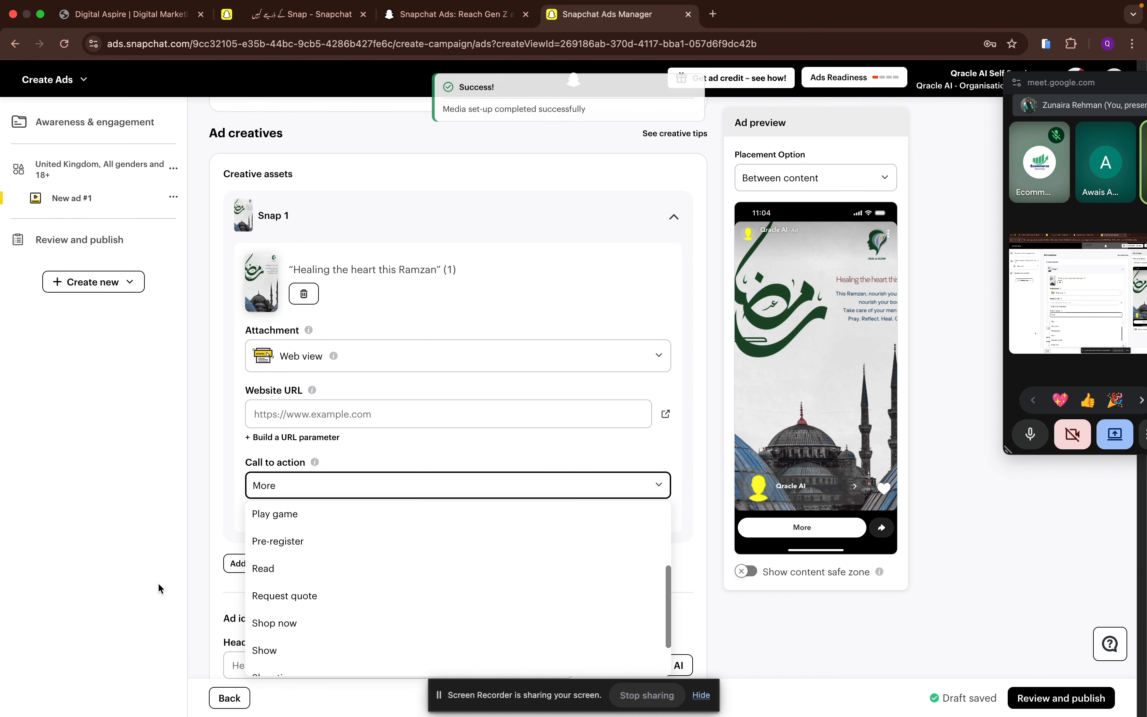
{"action": "scroll", "coordinate": [426, 578], "scroll_direction": "down", "scroll_amount": 2}
{"action": "scroll", "coordinate": [413, 584], "scroll_direction": "down", "scroll_amount": 2}
{"action": "scroll", "coordinate": [412, 584], "scroll_direction": "up", "scroll_amount": 5}
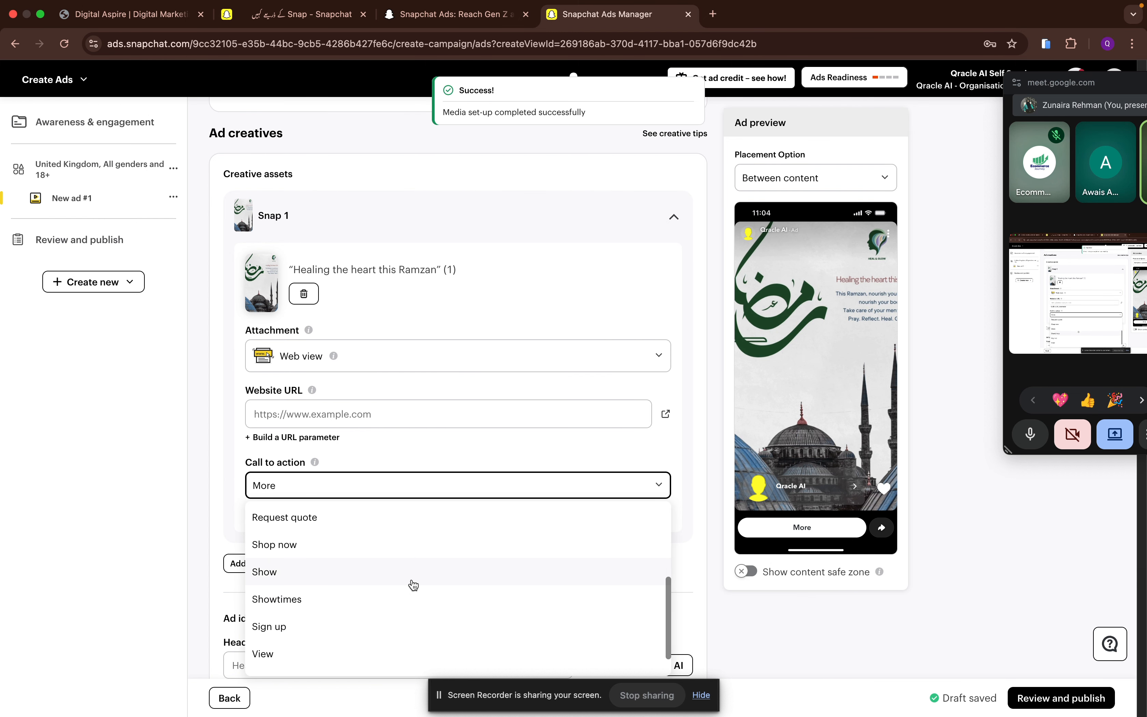
{"action": "left_click", "coordinate": [405, 603]}
- Look at the AI headline generator's options in the ad identity section, then close it without generating anything
{"action": "scroll", "coordinate": [208, 497], "scroll_direction": "down", "scroll_amount": 6}
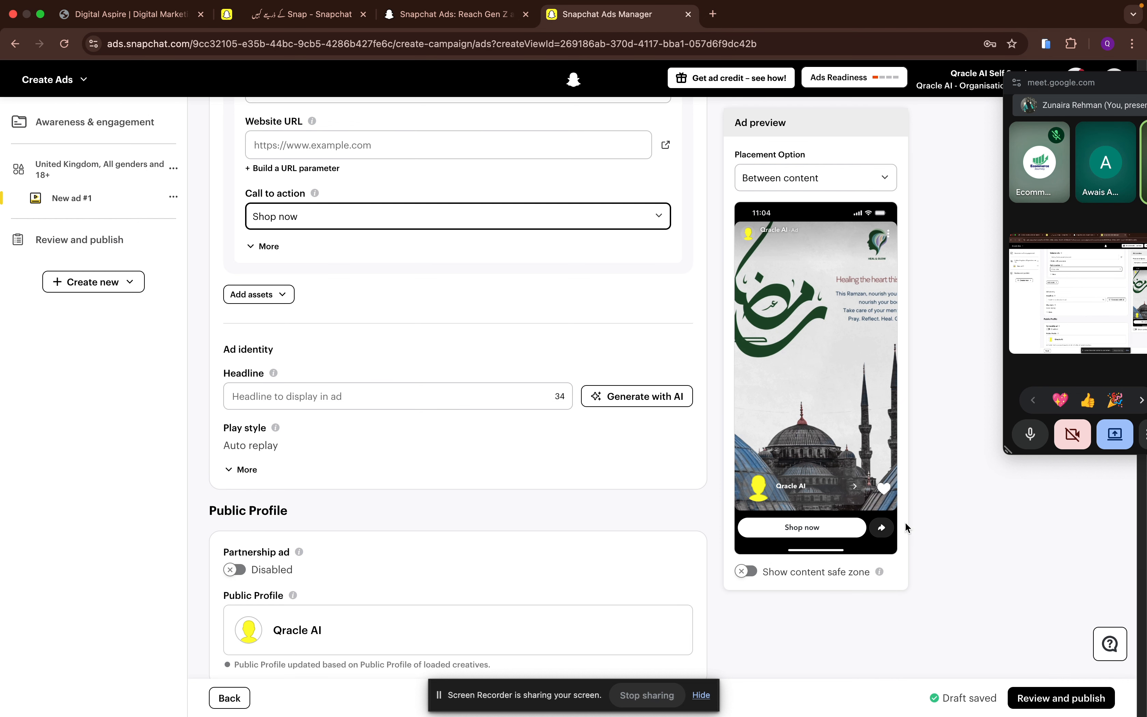
{"action": "scroll", "coordinate": [424, 470], "scroll_direction": "down", "scroll_amount": 3}
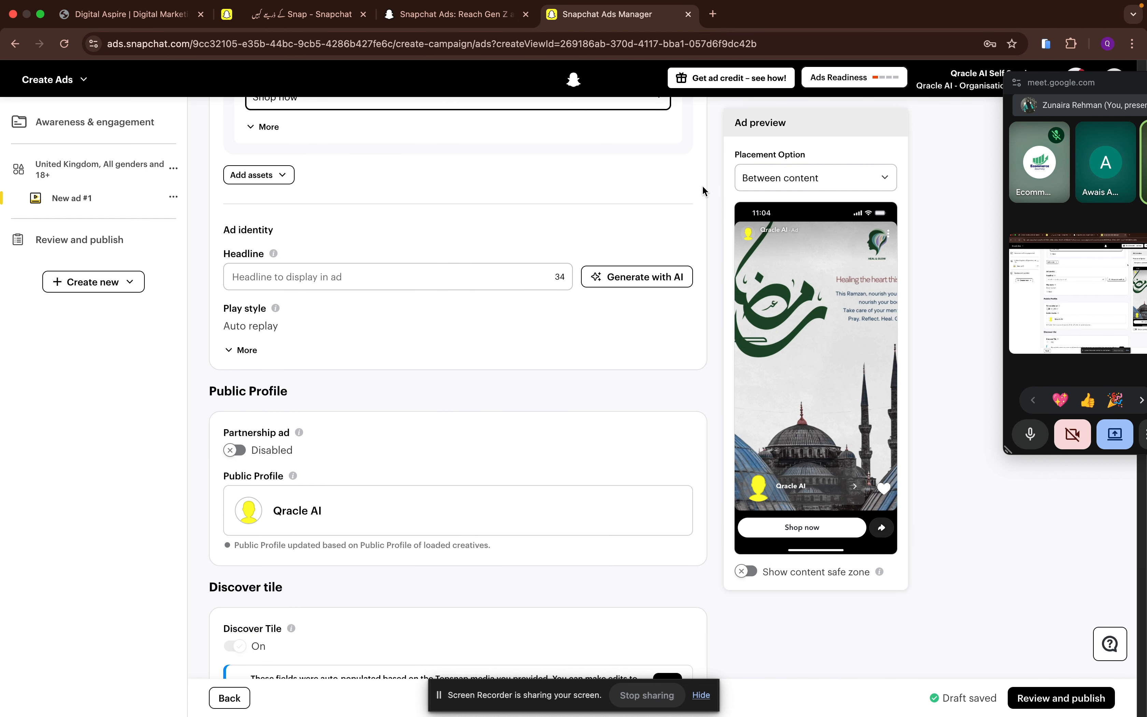
{"action": "left_click", "coordinate": [663, 281]}
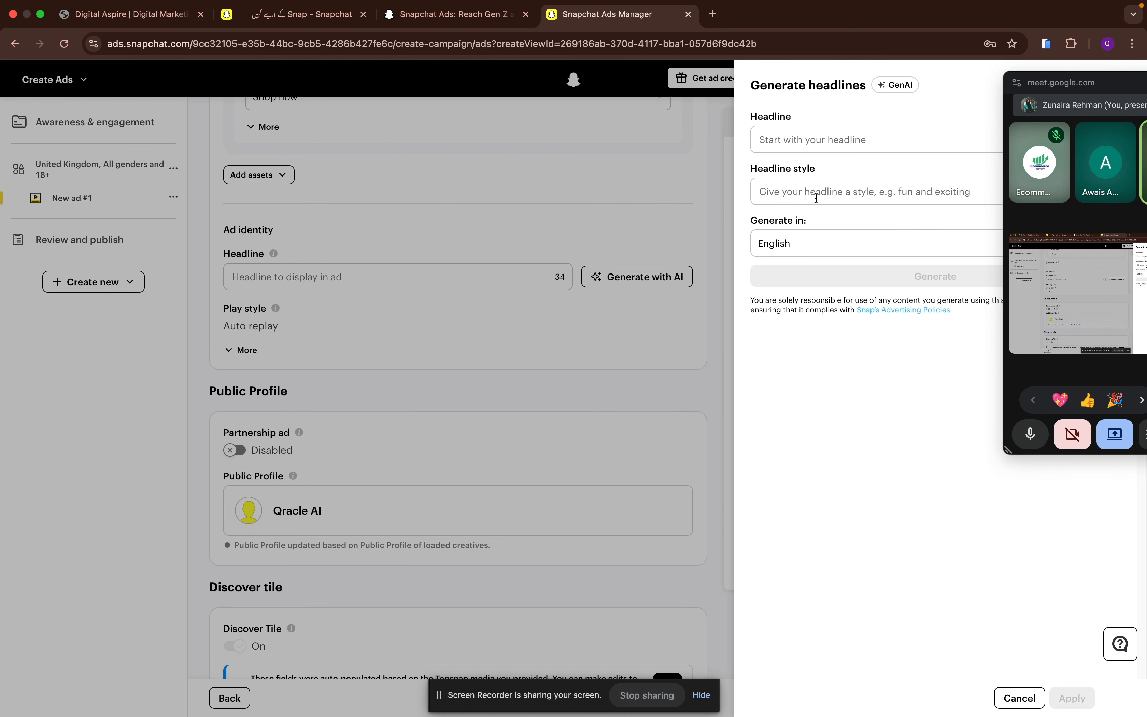
{"action": "left_click_drag", "start_coordinate": [1082, 71], "coordinate": [1081, 229]}
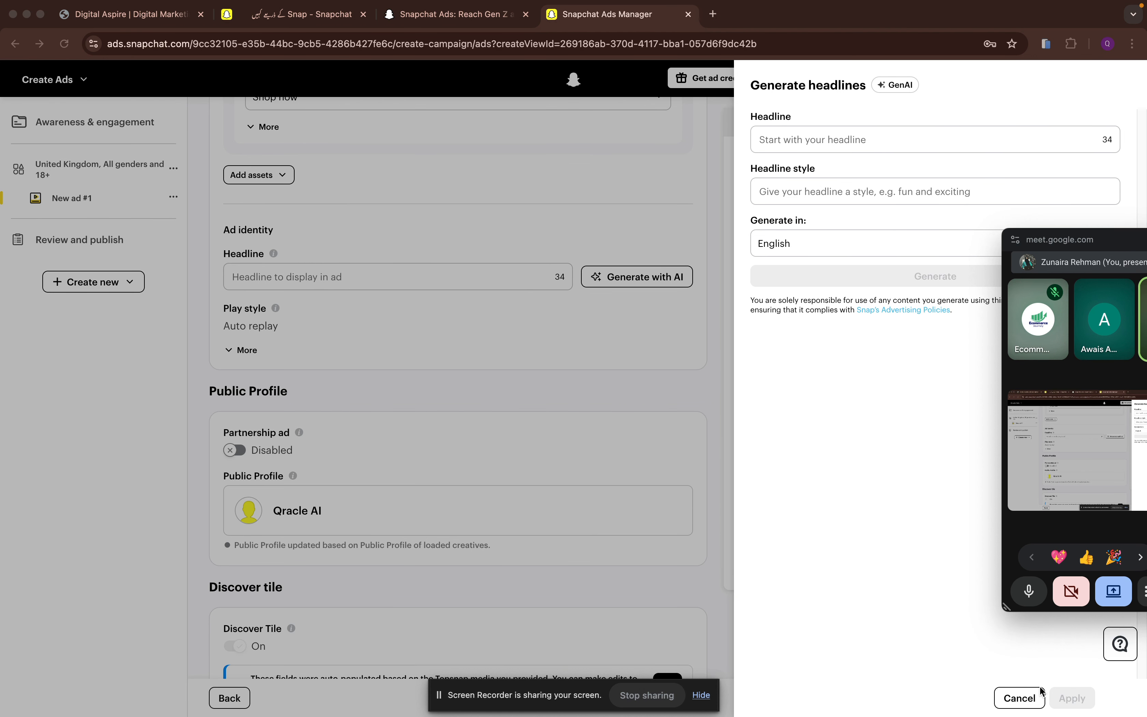
{"action": "left_click", "coordinate": [1020, 697]}
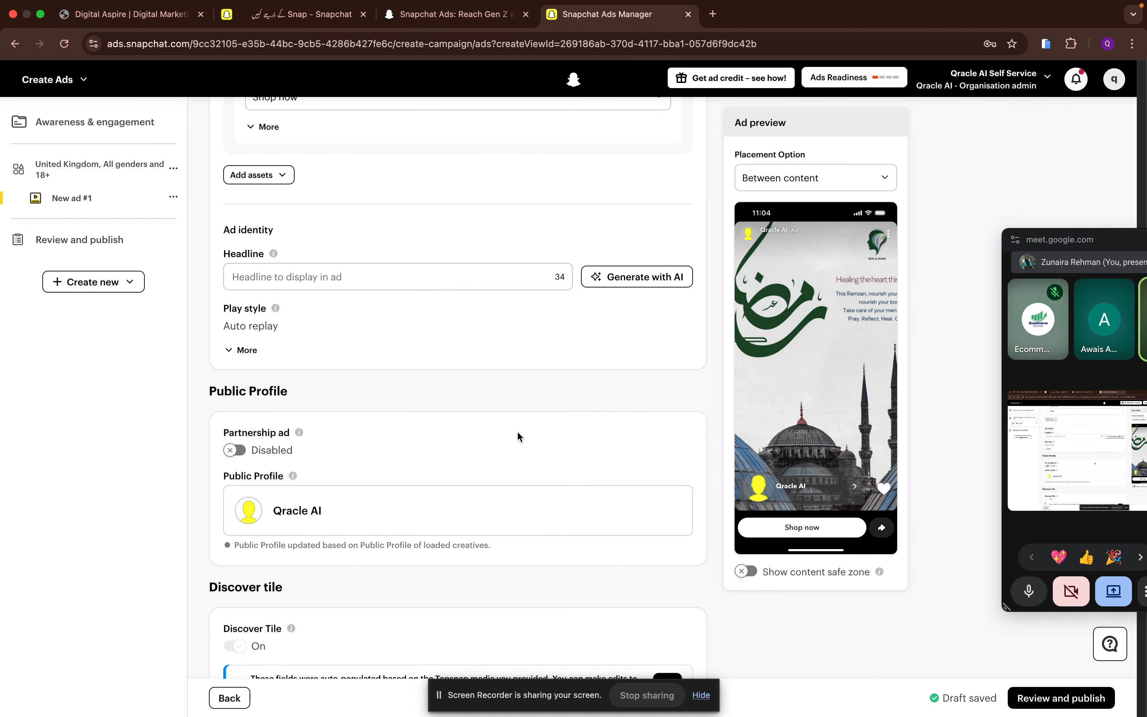
- Try the auto response options in the ad's message design and set it to Respond with text, leaving the message empty
{"action": "left_click", "coordinate": [306, 276]}
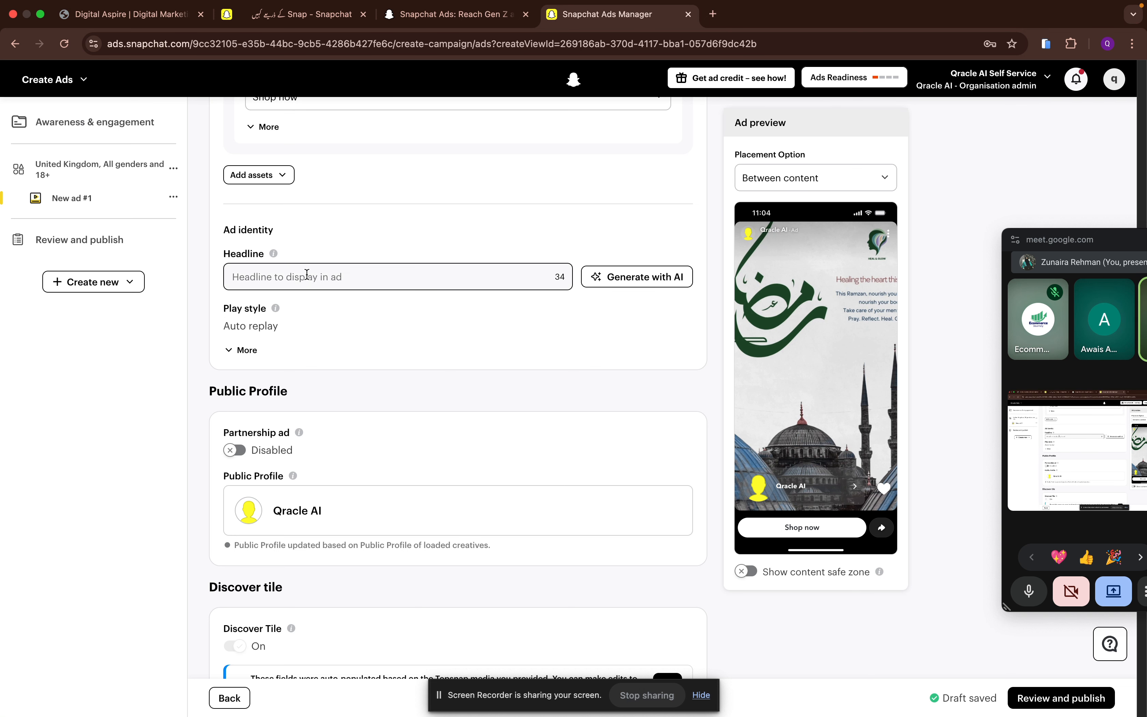
{"action": "scroll", "coordinate": [306, 275], "scroll_direction": "down", "scroll_amount": 10}
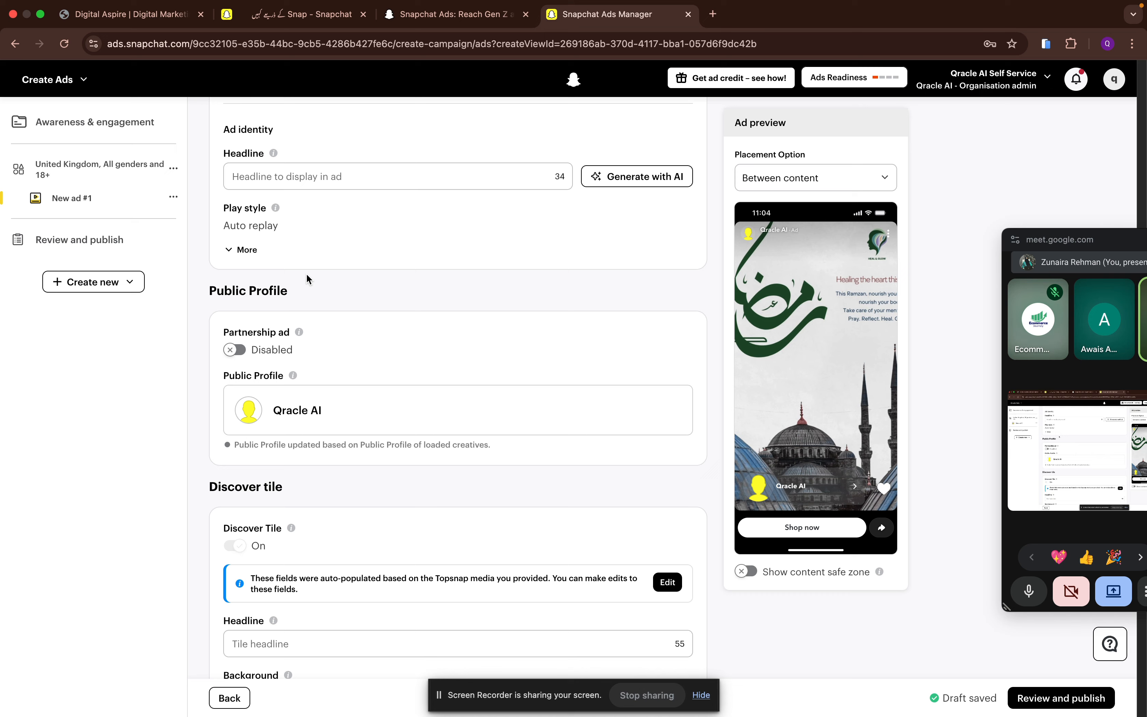
{"action": "scroll", "coordinate": [307, 277], "scroll_direction": "down", "scroll_amount": 6}
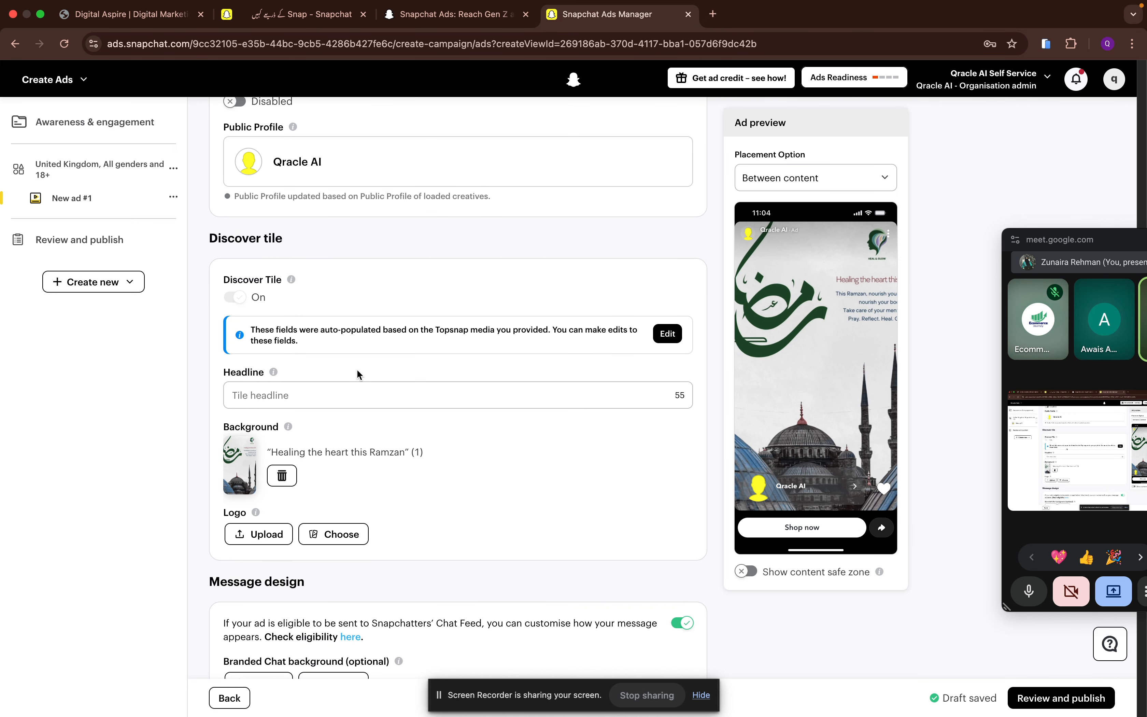
{"action": "scroll", "coordinate": [357, 385], "scroll_direction": "down", "scroll_amount": 8}
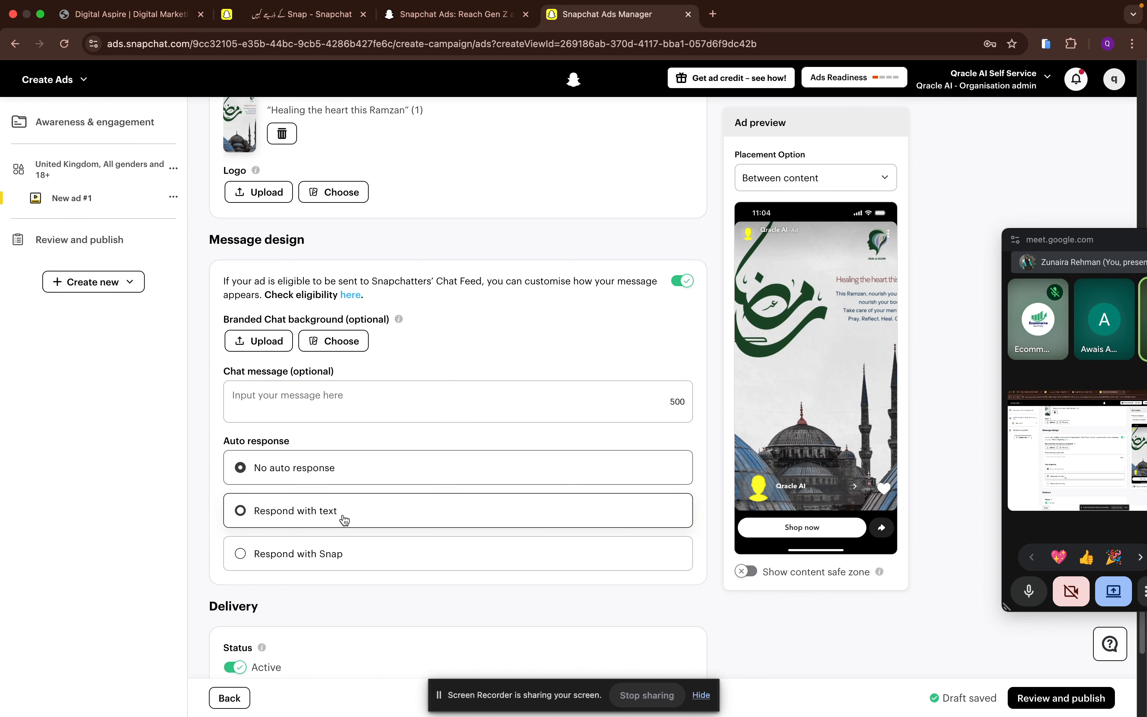
{"action": "scroll", "coordinate": [340, 514], "scroll_direction": "down", "scroll_amount": 2}
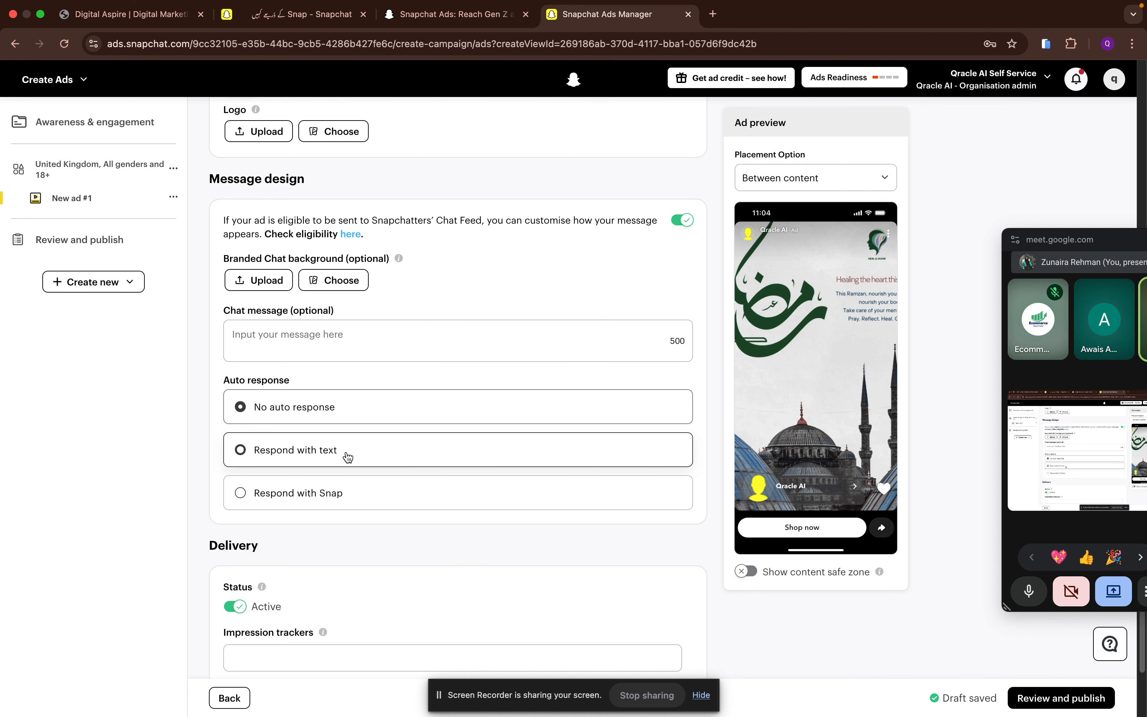
{"action": "left_click", "coordinate": [333, 462]}
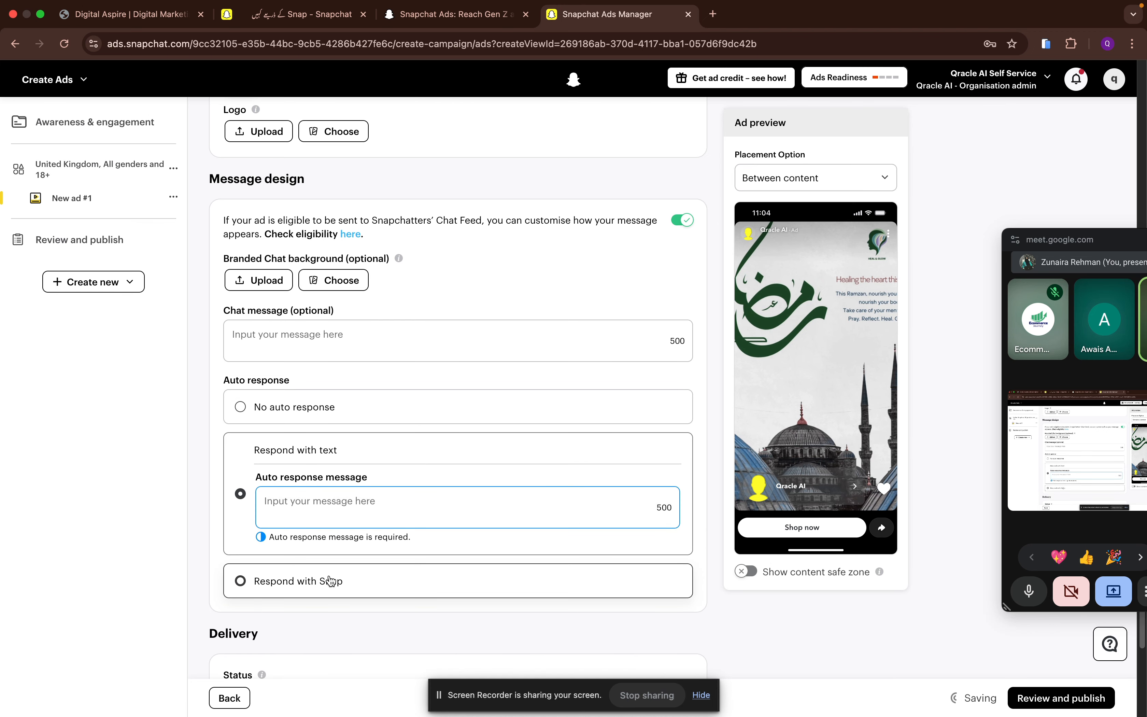
{"action": "left_click", "coordinate": [331, 580]}
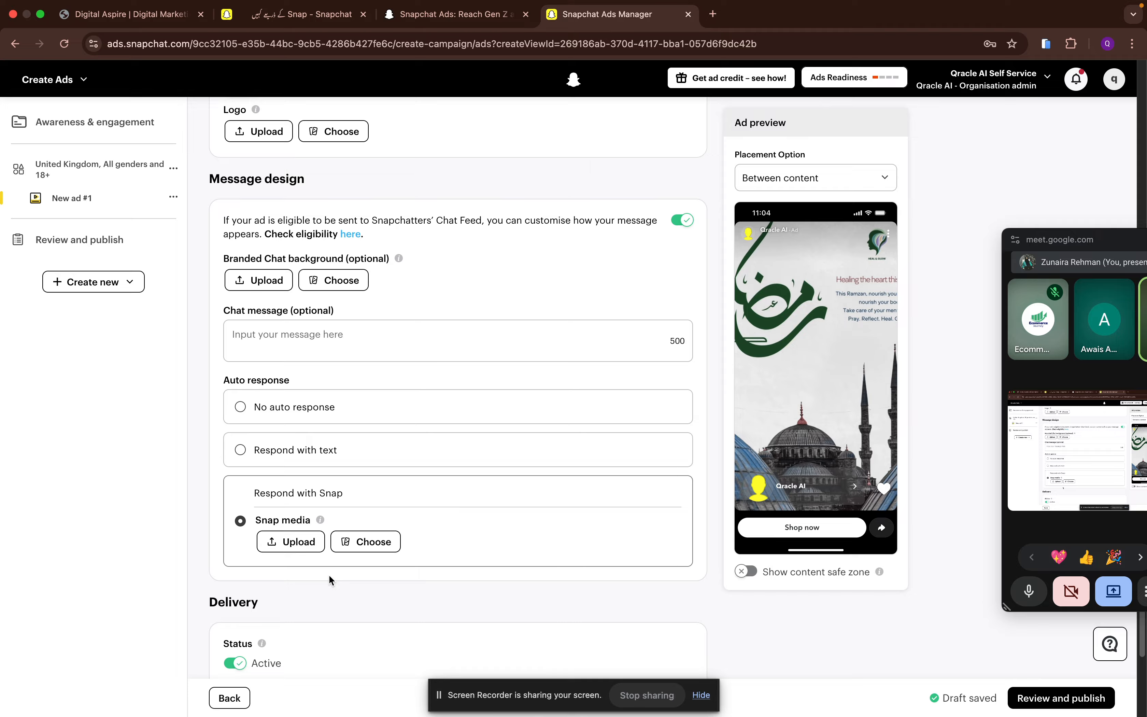
{"action": "left_click", "coordinate": [300, 447]}
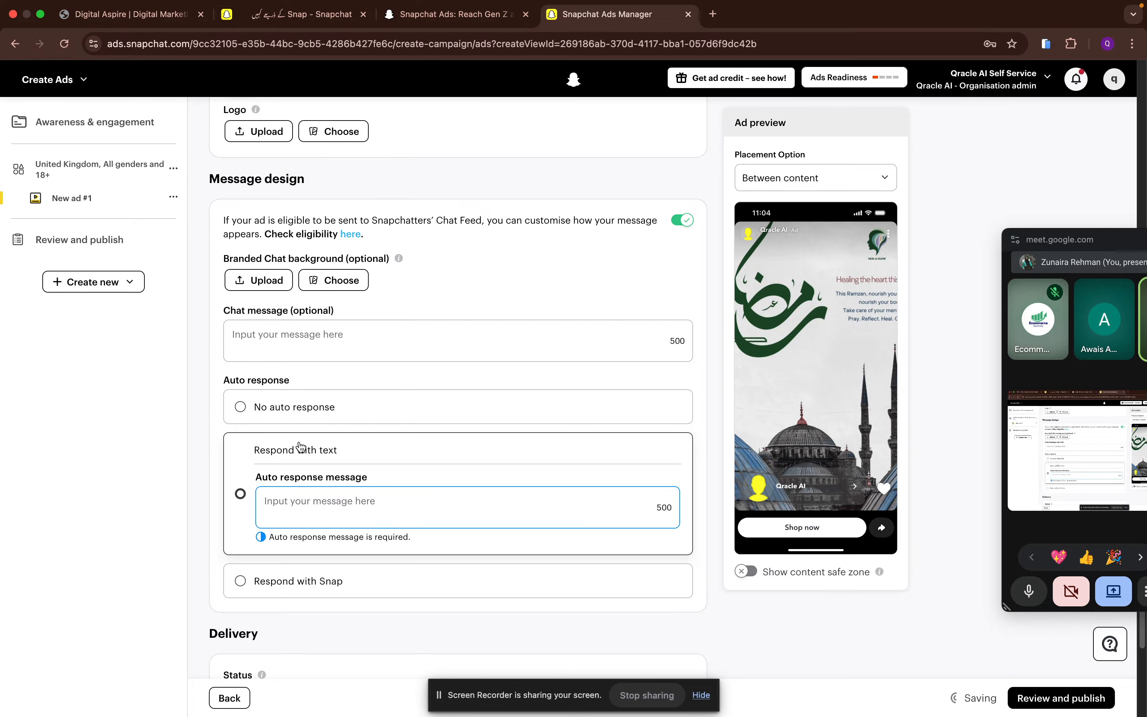
{"action": "scroll", "coordinate": [372, 504], "scroll_direction": "down", "scroll_amount": 1}
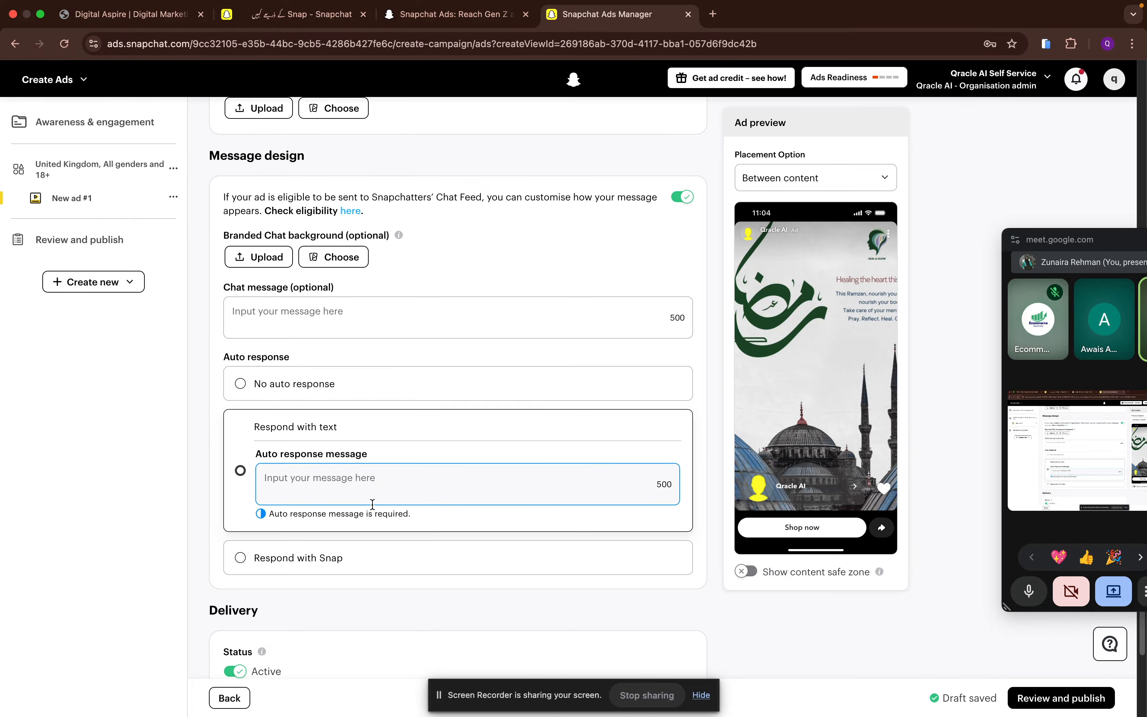
{"action": "scroll", "coordinate": [373, 504], "scroll_direction": "down", "scroll_amount": 6}
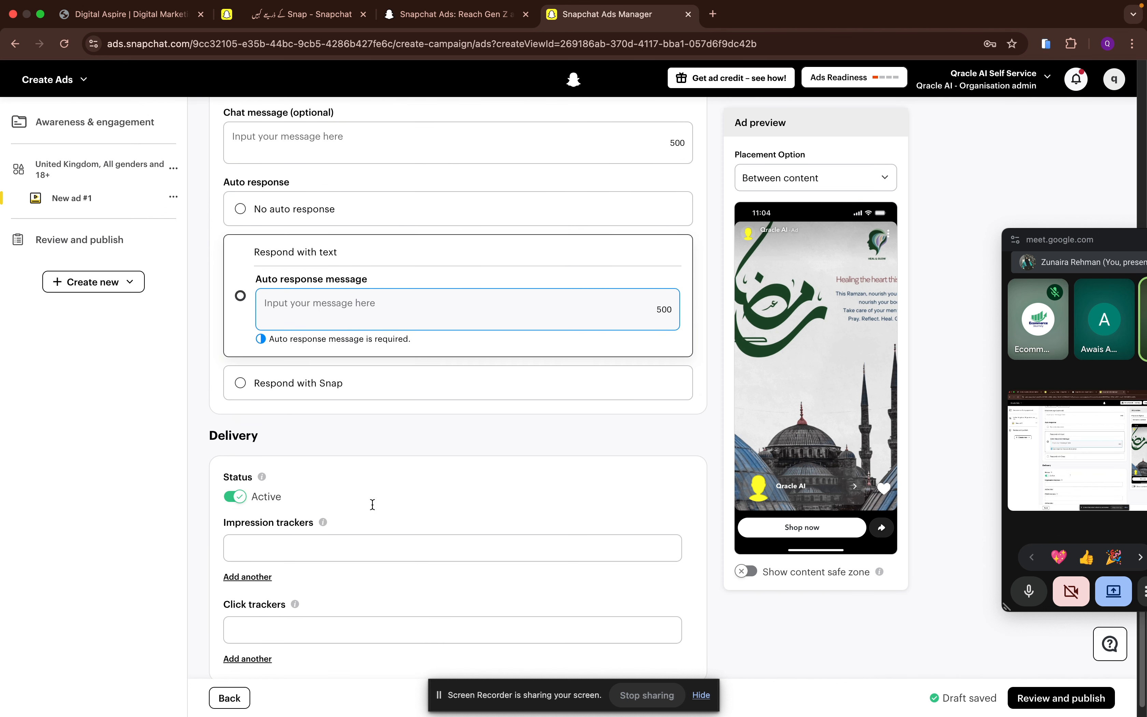
- Duplicate New ad #1, and duplicate the resulting New ad #2 within the same ad set
{"action": "scroll", "coordinate": [373, 504], "scroll_direction": "up", "scroll_amount": 20}
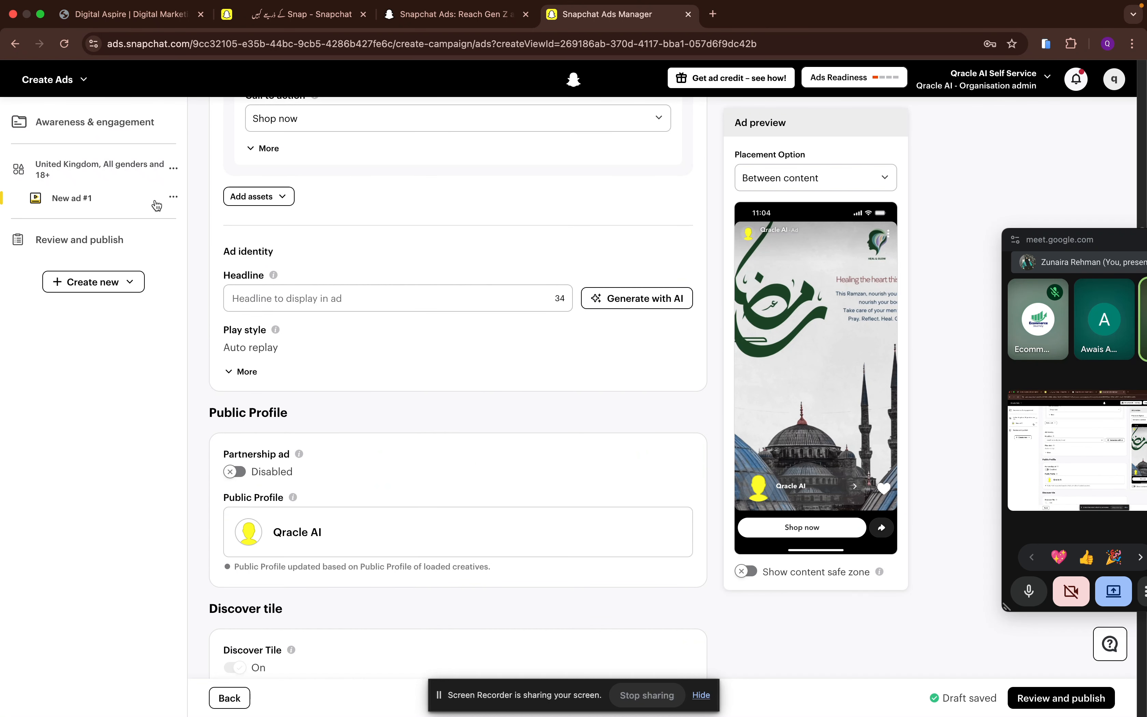
{"action": "left_click", "coordinate": [176, 201]}
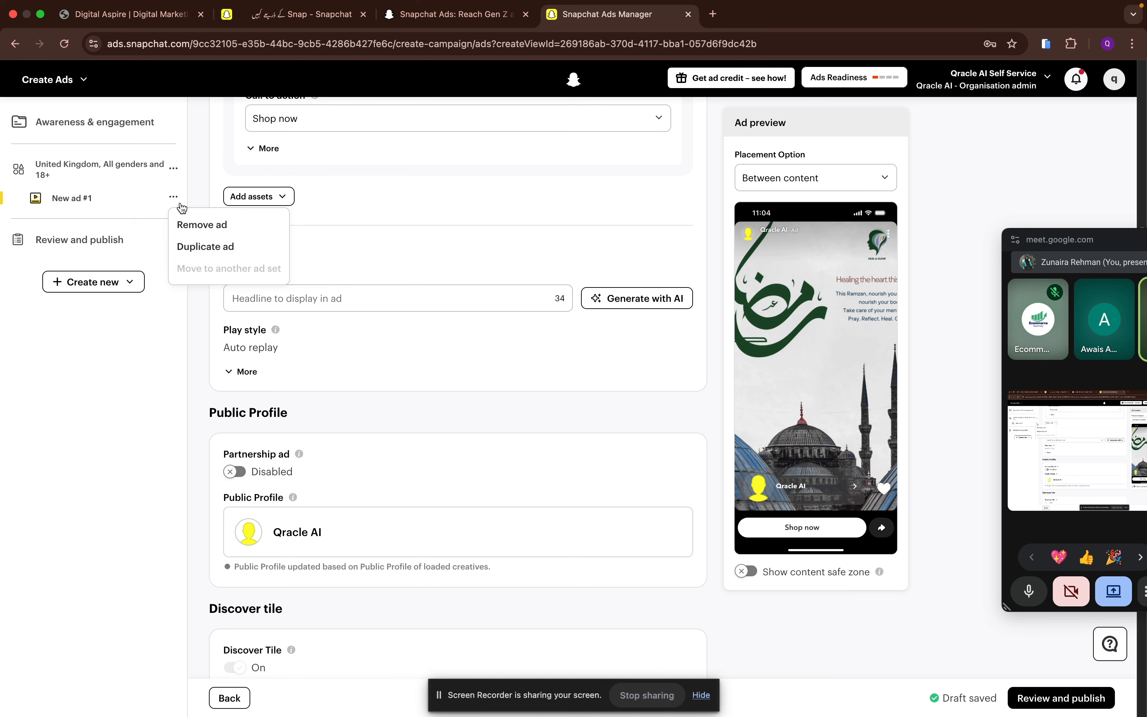
{"action": "left_click", "coordinate": [208, 256]}
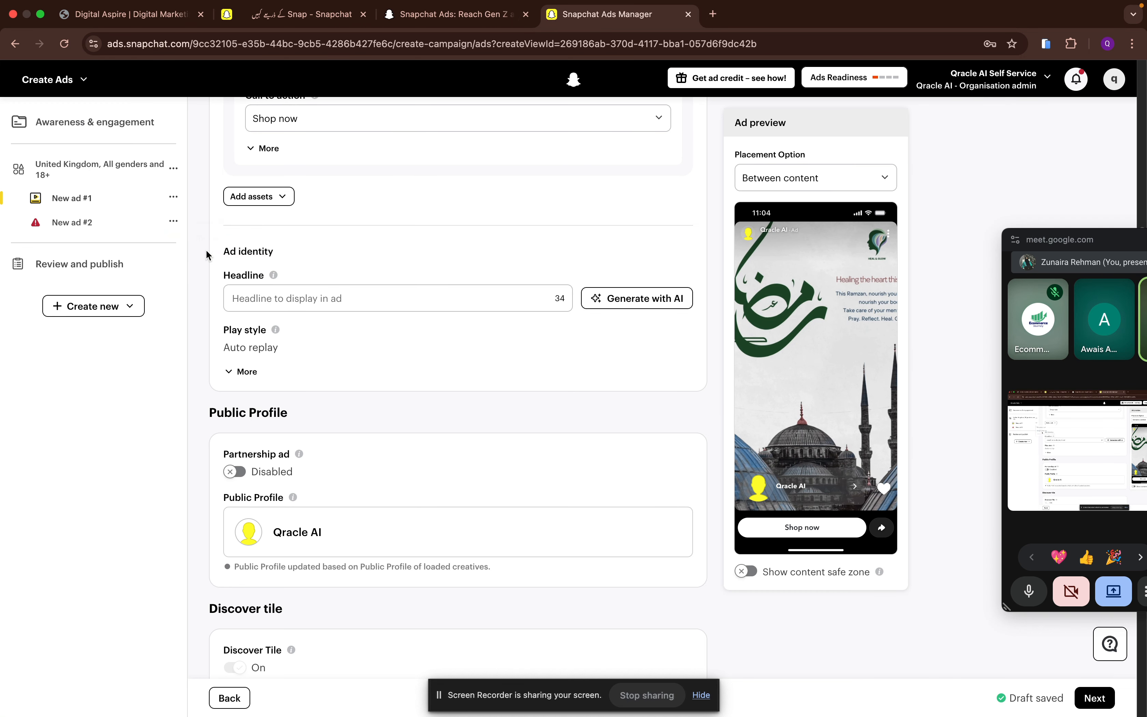
{"action": "left_click", "coordinate": [174, 222]}
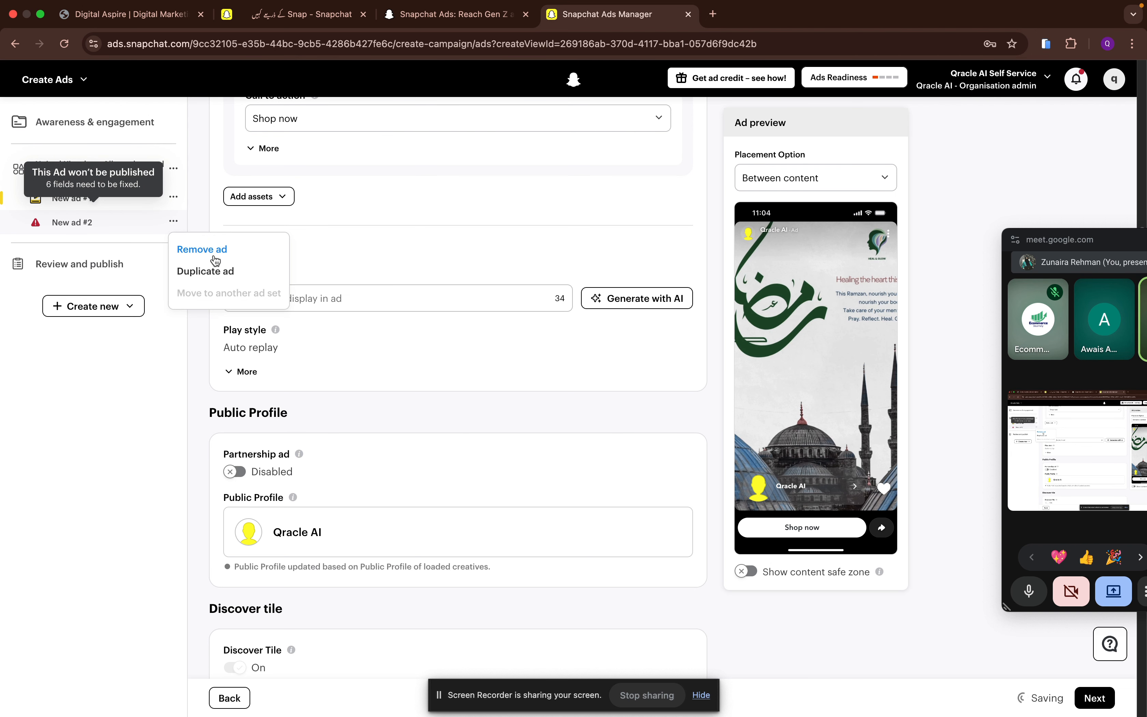
{"action": "left_click", "coordinate": [222, 272]}
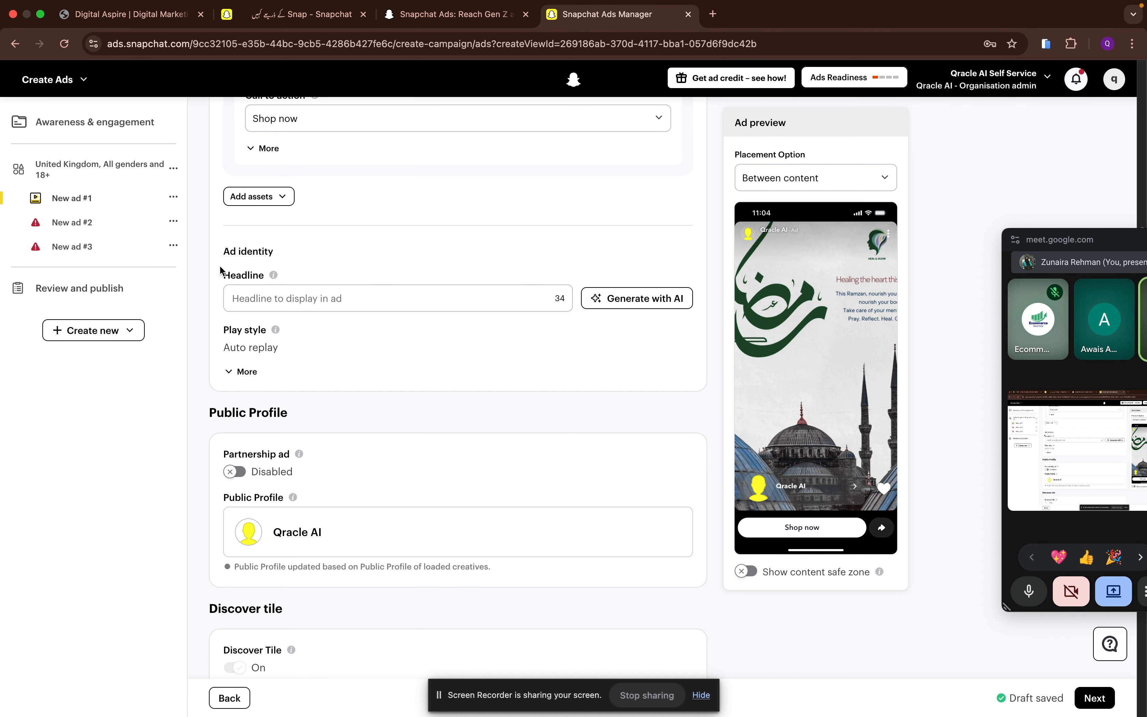
- Duplicate the United Kingdom ad set together with its ads under the name "Copy of United Kingdom, All genders and 18+"
{"action": "left_click", "coordinate": [106, 182]}
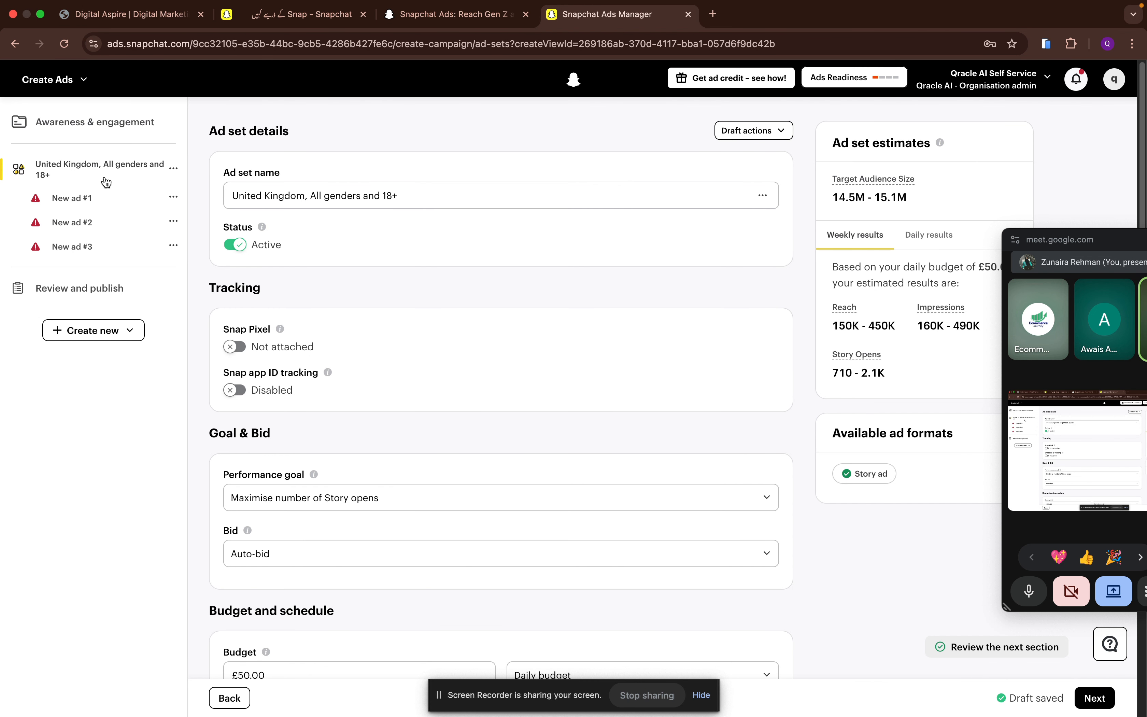
{"action": "left_click", "coordinate": [174, 168]}
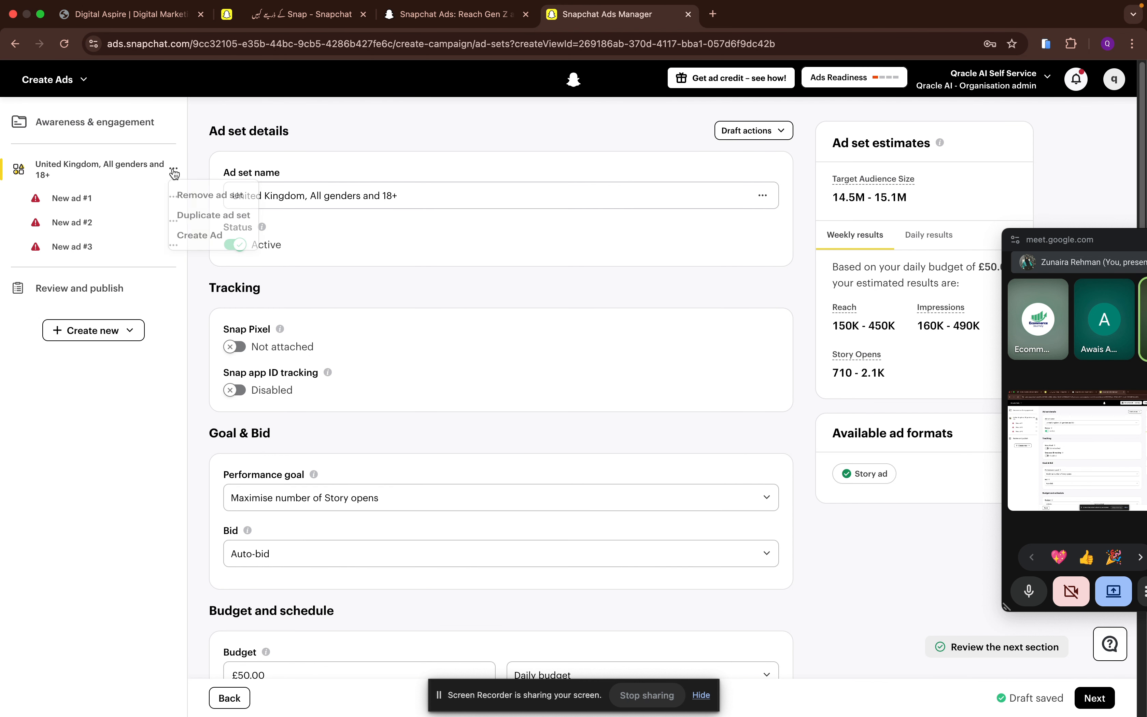
{"action": "left_click", "coordinate": [201, 218]}
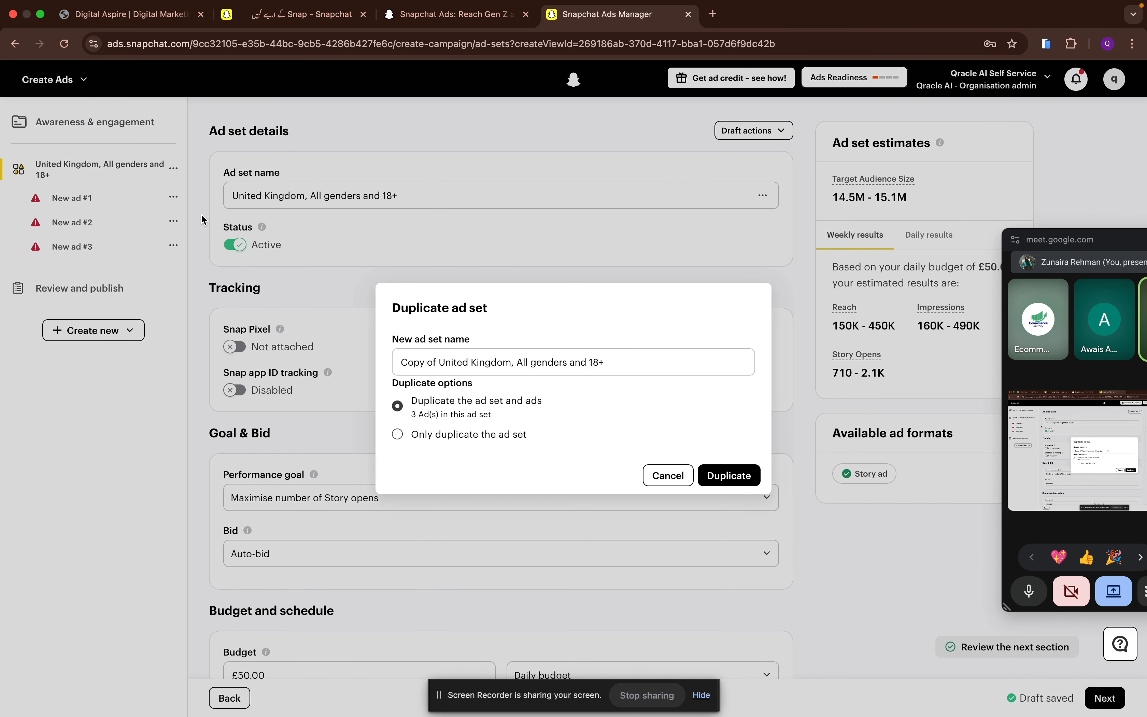
{"action": "left_click", "coordinate": [744, 478]}
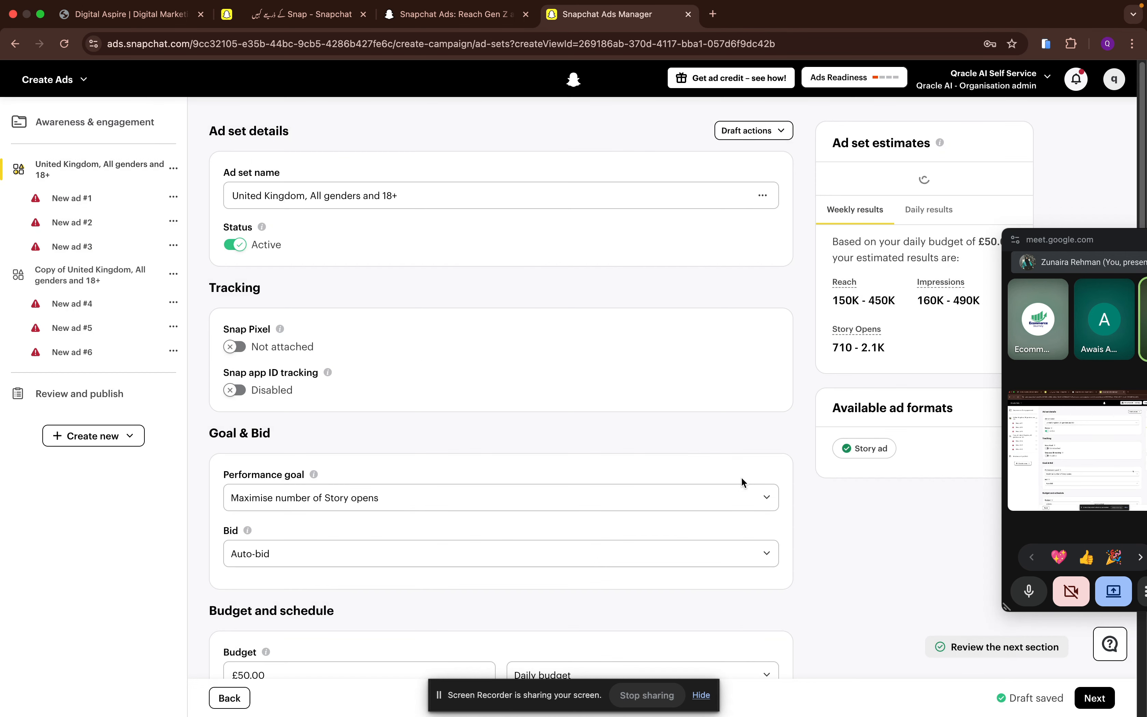